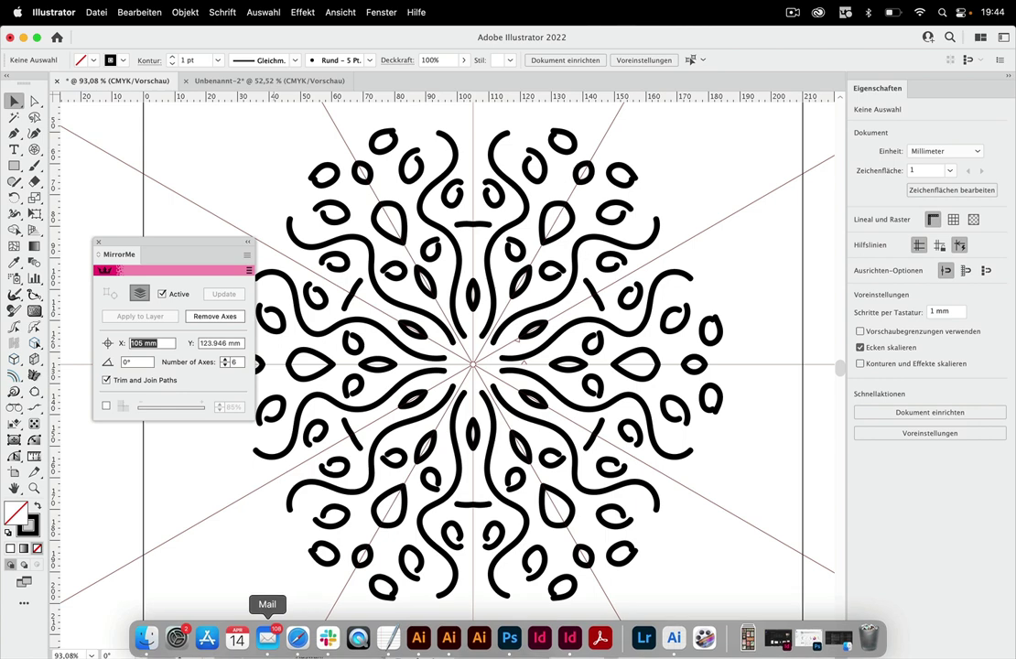
# Switch to the Illustrator 2021 window showing the blank Untitled-1 document
pyautogui.click(414, 645)
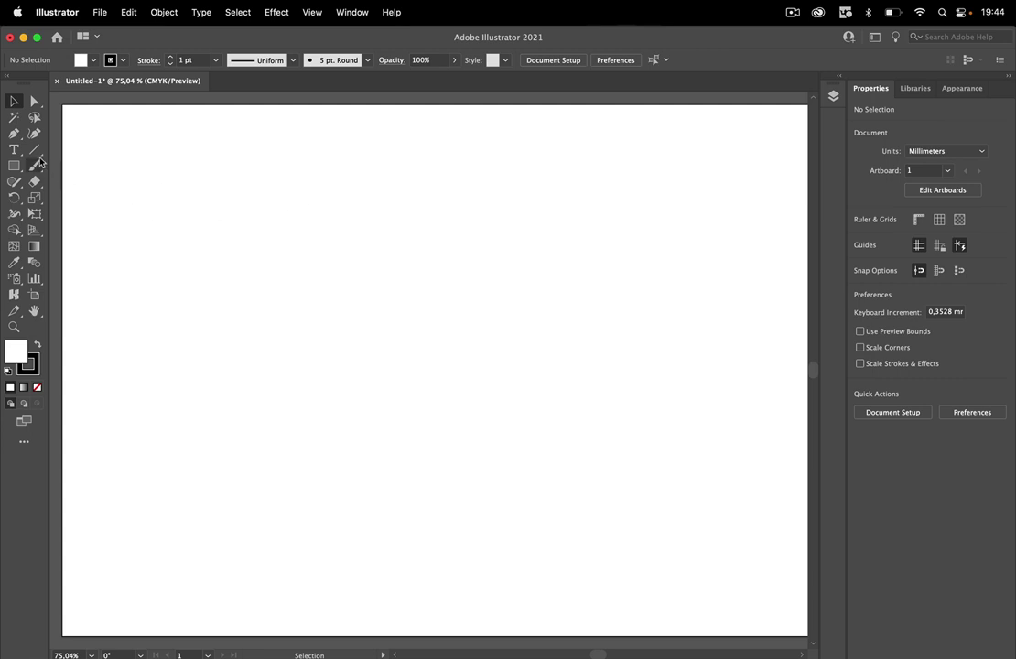
# Draw a perfect-circle polar grid with twelve spokes and no rings, then shift it slightly left
pyautogui.moveTo(34, 150); pyautogui.dragTo(96, 214)
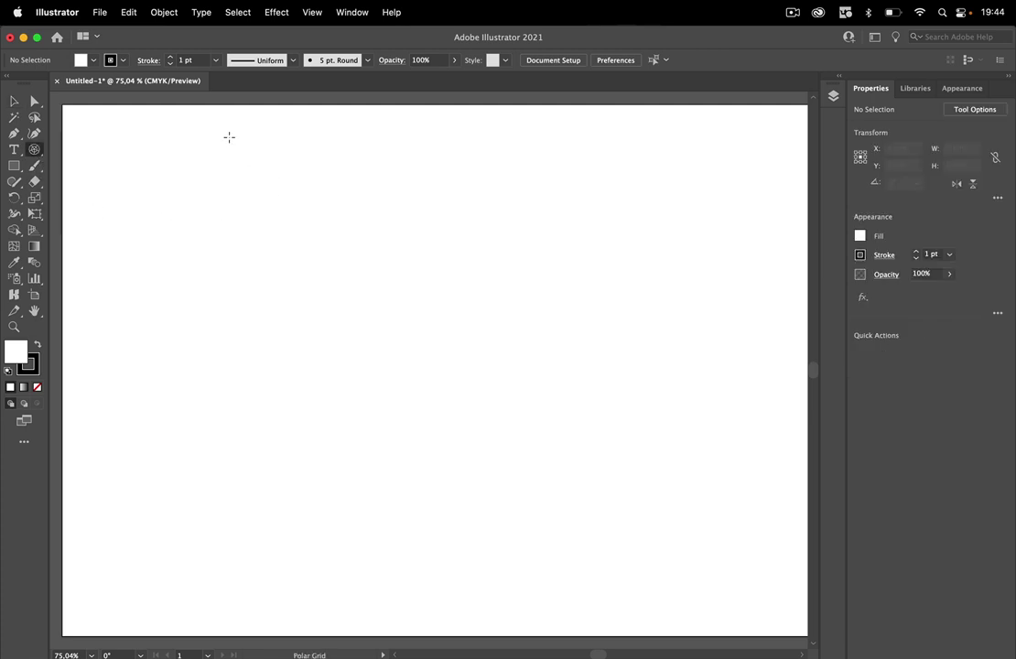
pyautogui.moveTo(229, 137); pyautogui.dragTo(628, 590)
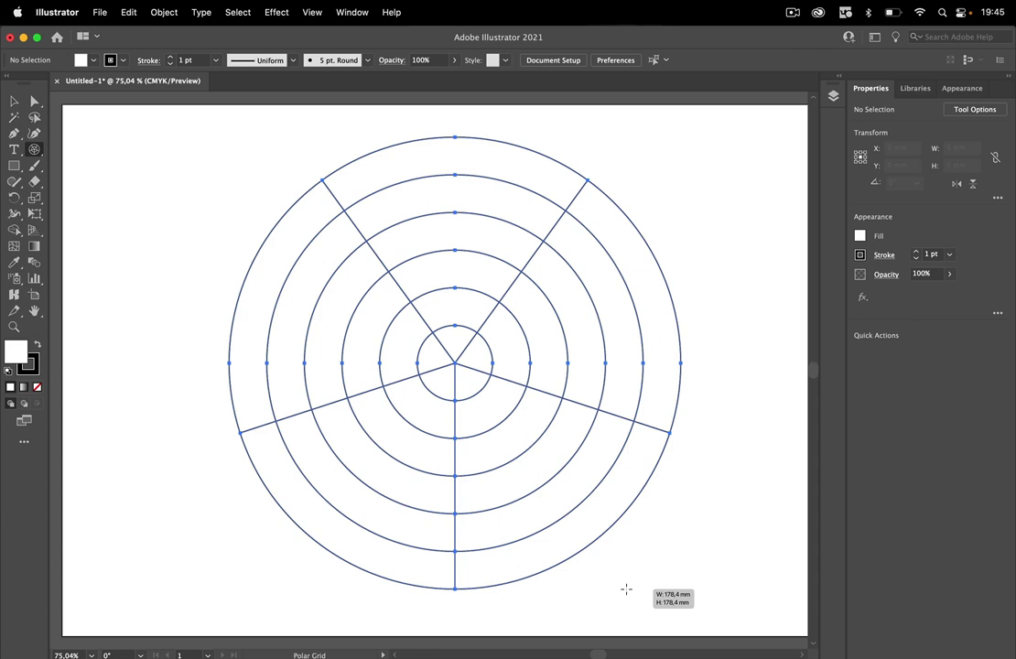
pyautogui.press('Down')
pyautogui.press('Down')
pyautogui.press('Down')
pyautogui.press('Down')
pyautogui.press('Down')
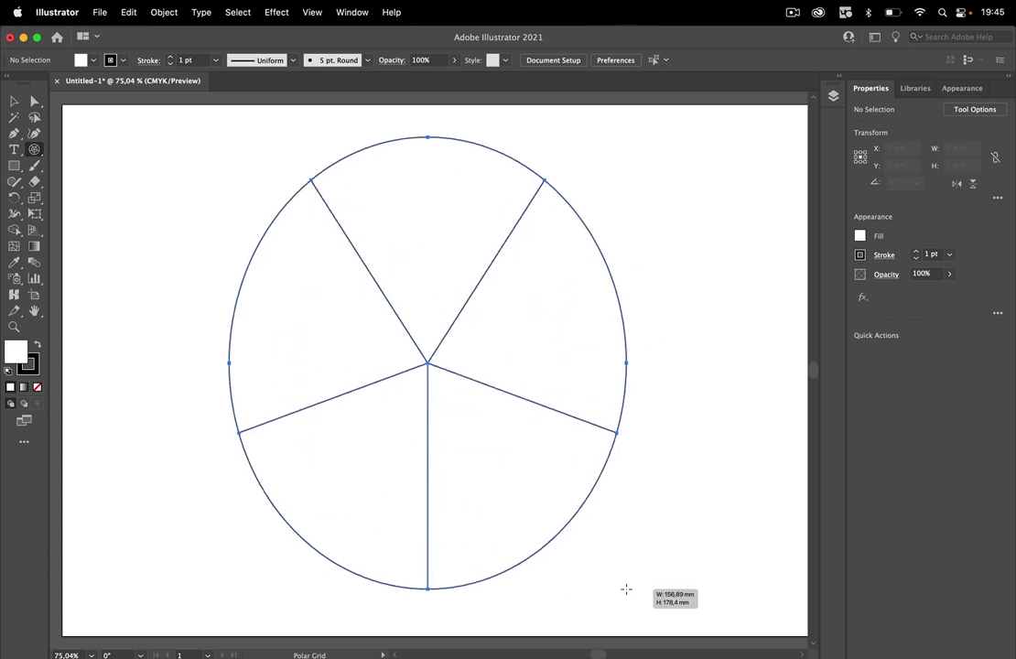
pyautogui.press('Right')
pyautogui.press('Right')
pyautogui.press('Right')
pyautogui.press('Right')
pyautogui.press('Right')
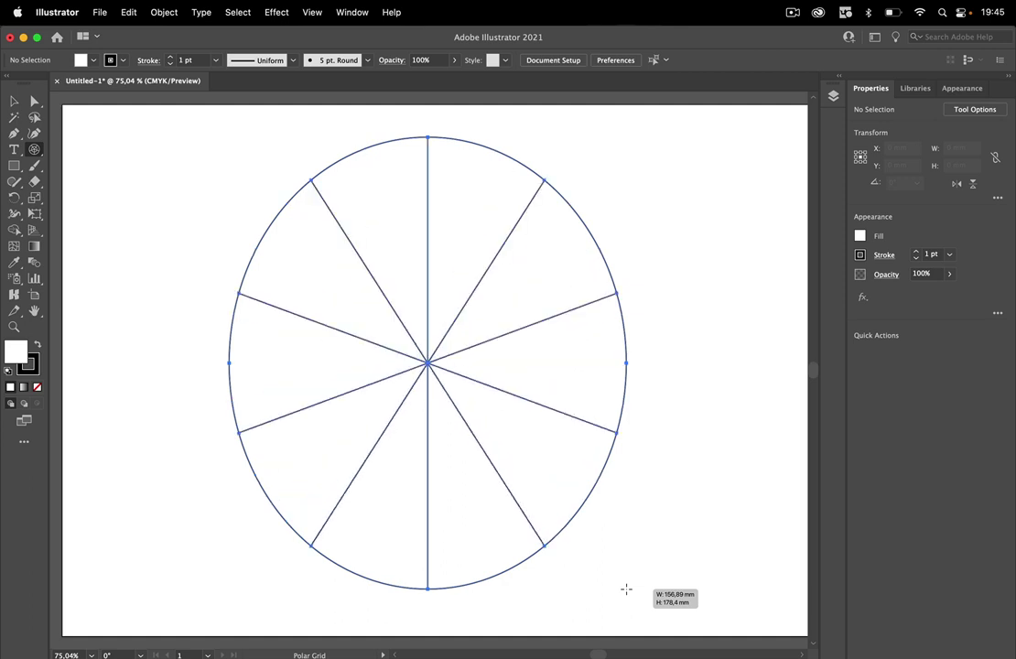
pyautogui.press('Right')
pyautogui.press('Right')
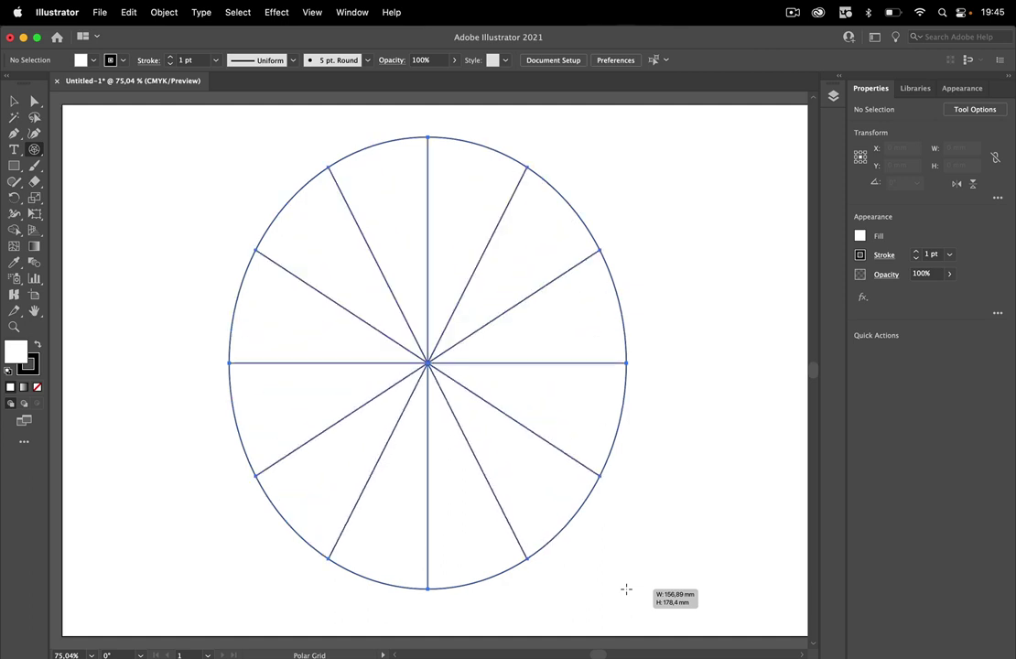
pyautogui.moveTo(626, 588); pyautogui.dragTo(695, 611)
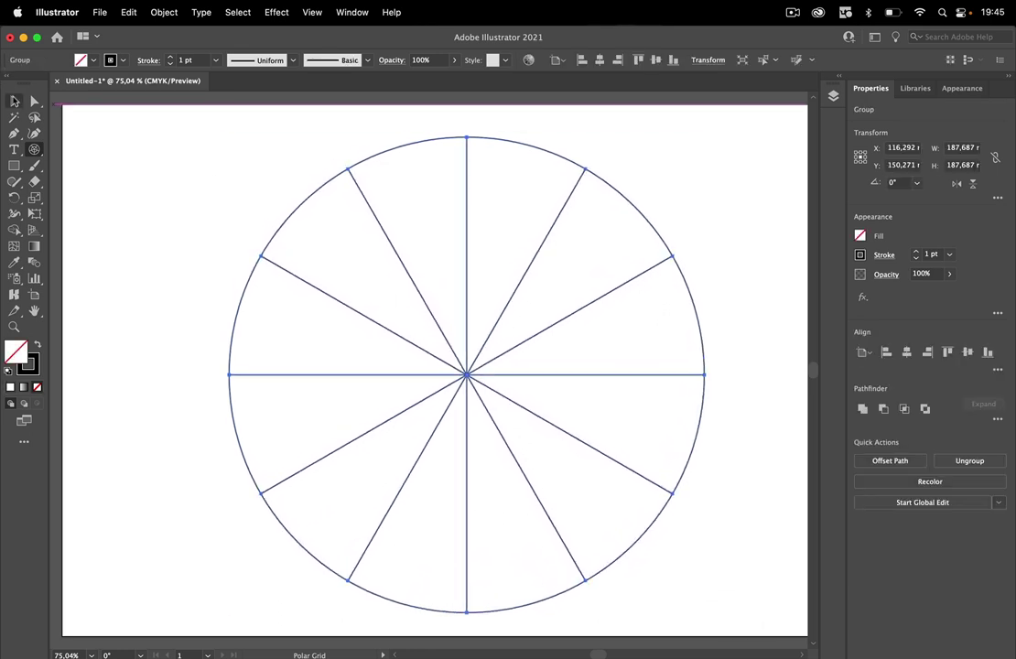
pyautogui.click(15, 103)
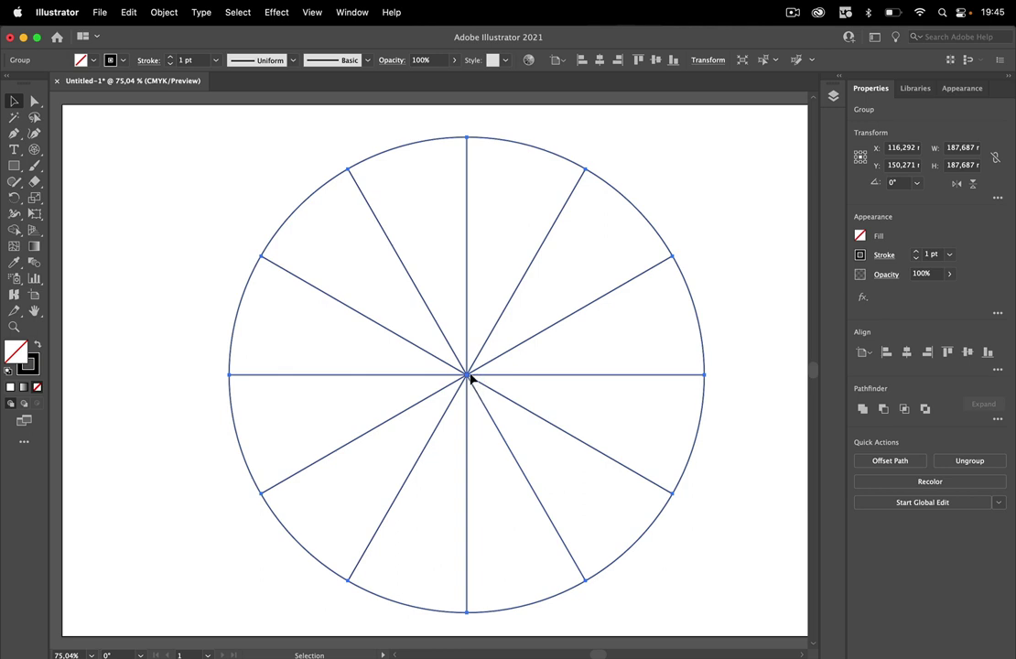
pyautogui.moveTo(469, 375); pyautogui.dragTo(434, 374)
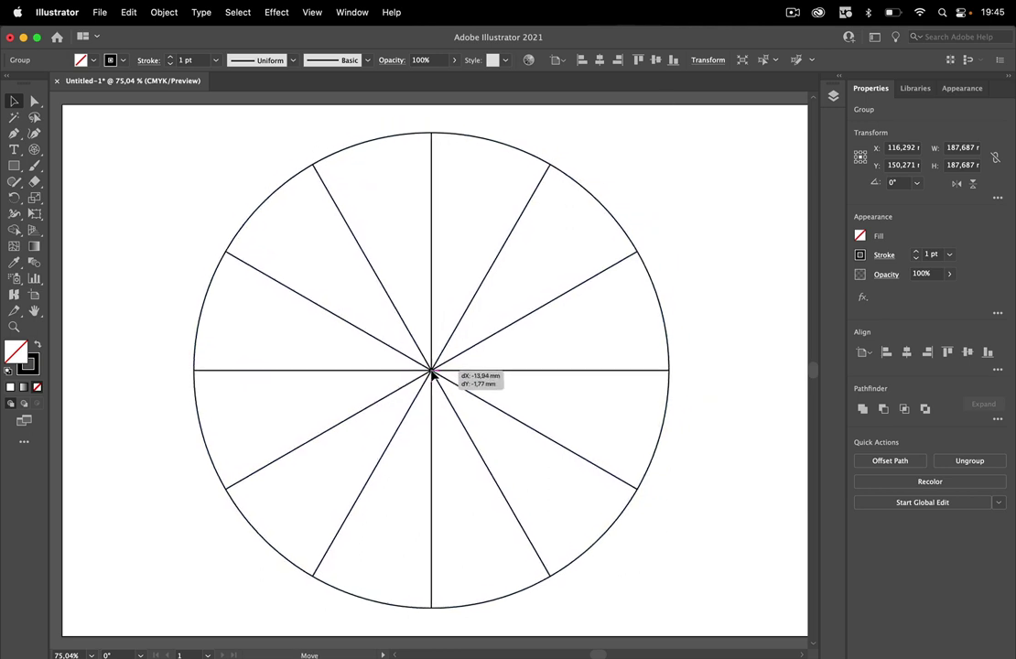
# Select the top vertical and upper-right spokes of the grid with Direct Selection
pyautogui.click(693, 254)
pyautogui.click(36, 102)
pyautogui.click(433, 224)
pyautogui.keyDown('shift'); pyautogui.click(518, 229); pyautogui.keyUp('shift')
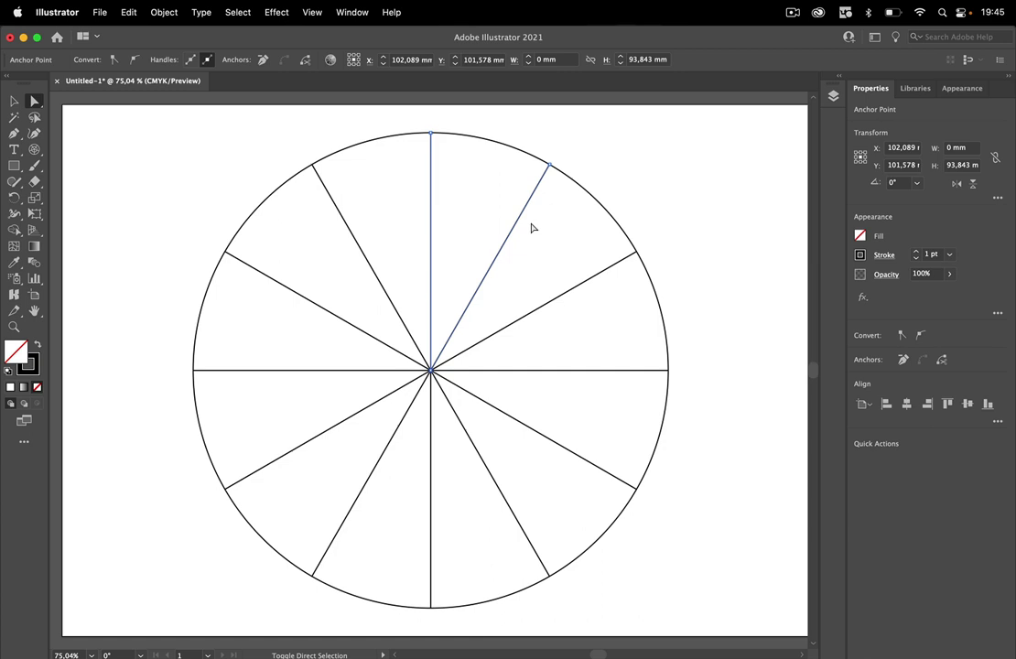
pyautogui.click(680, 192)
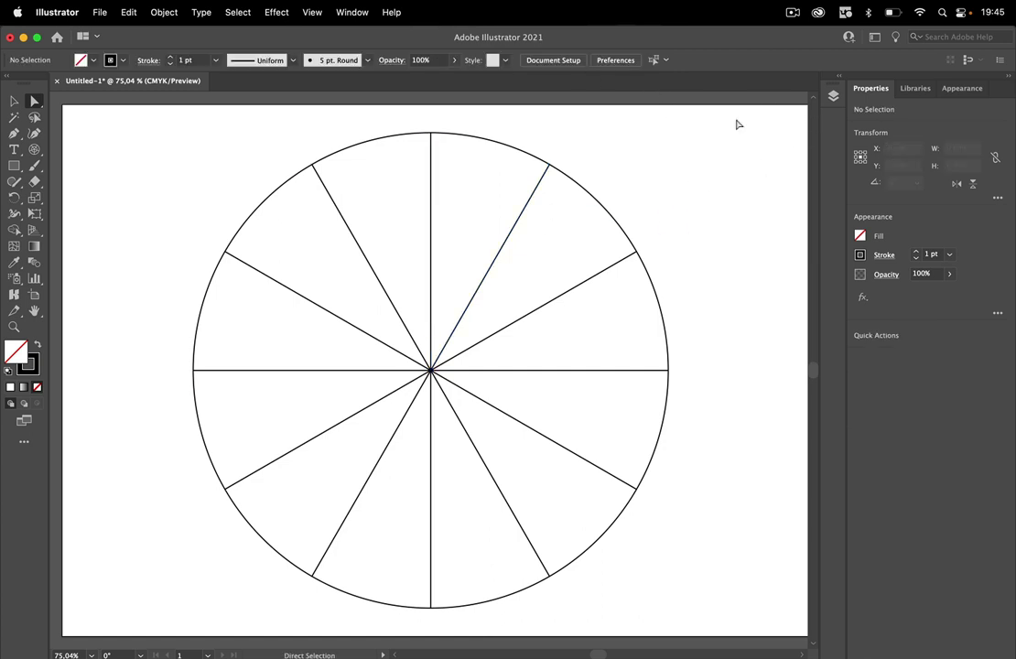
# Lock Layer 1, add Layer 2, and paste the two spokes in place on it
pyautogui.click(833, 95)
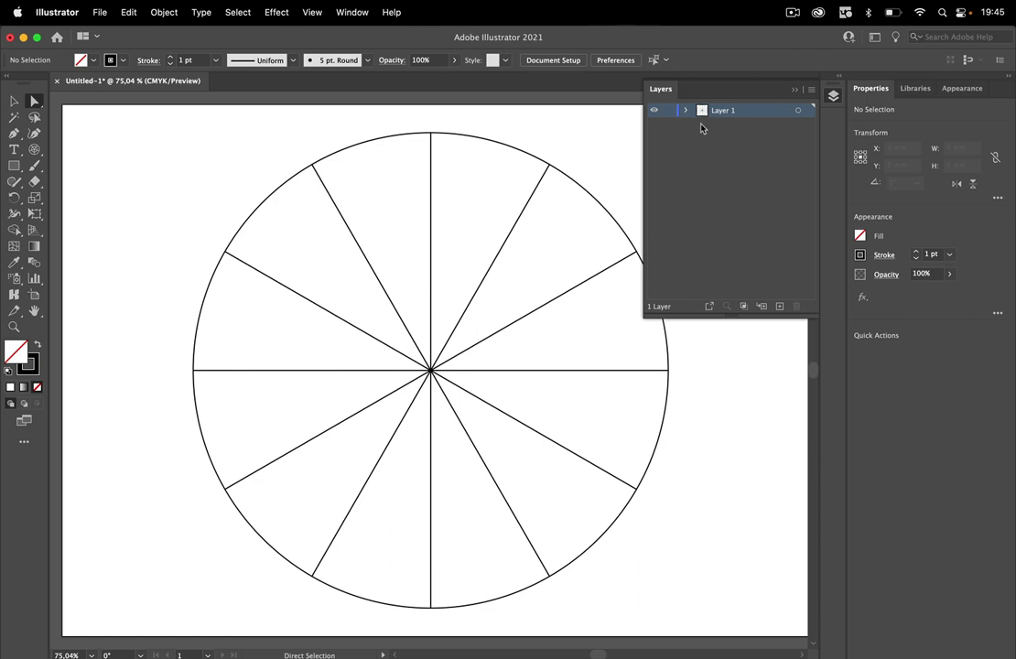
pyautogui.click(668, 110)
pyautogui.click(778, 305)
pyautogui.press('super+f')
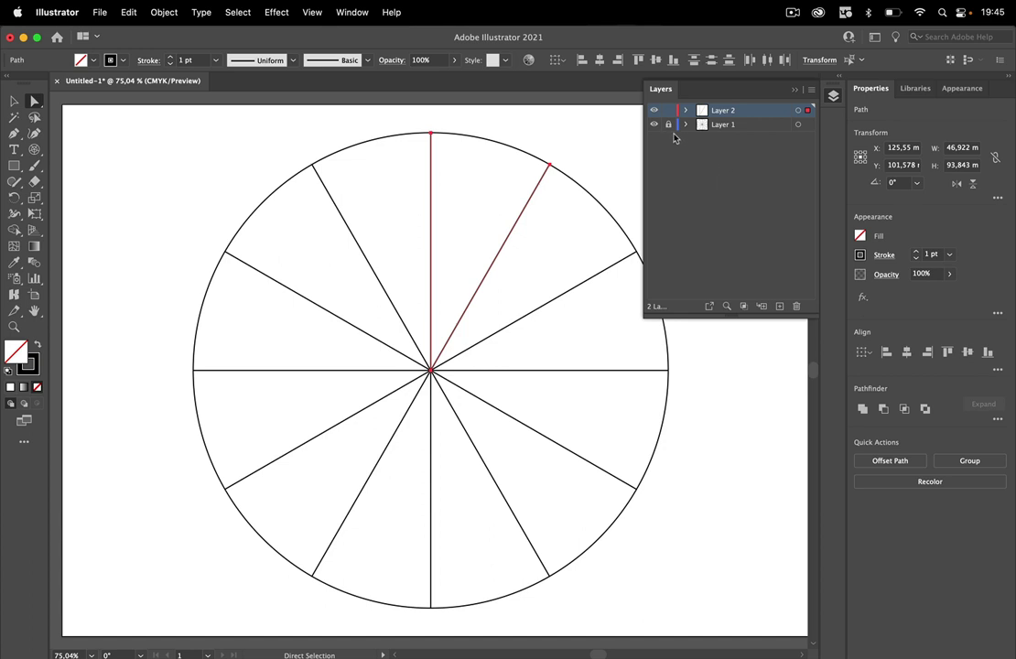
# Recolour Layer 1's grid light blue, relock it, and select Layer 2's vertical spoke
pyautogui.click(799, 124)
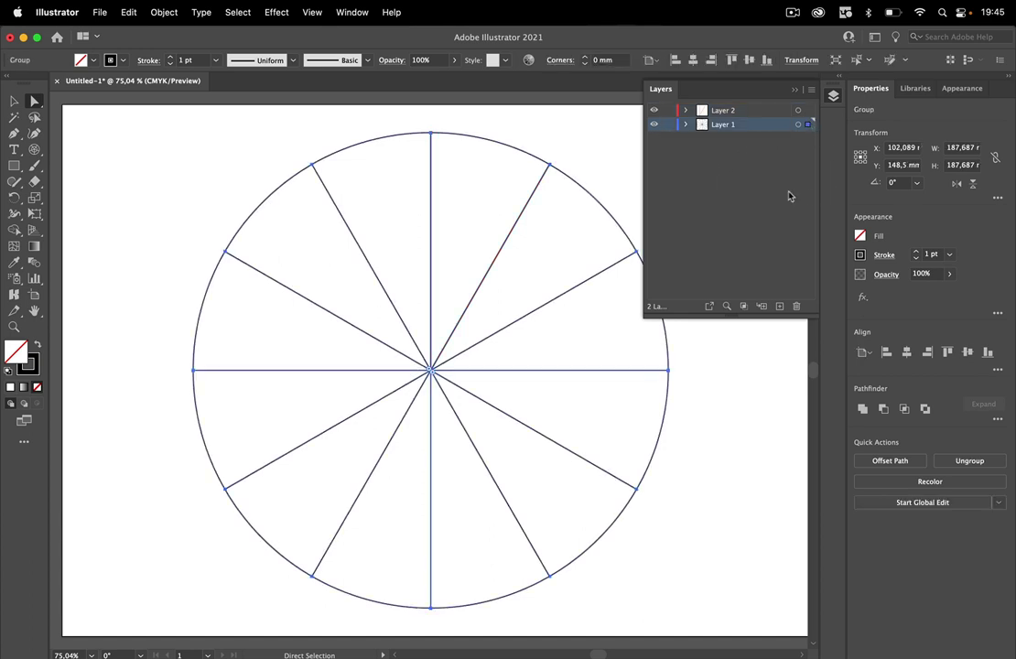
pyautogui.click(109, 57)
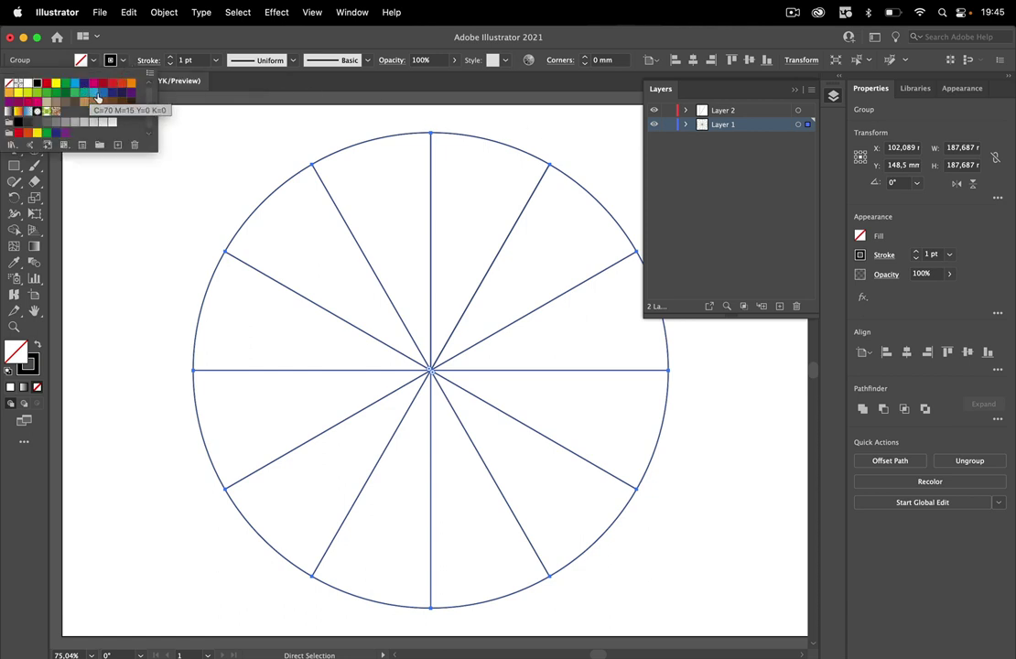
pyautogui.click(93, 91)
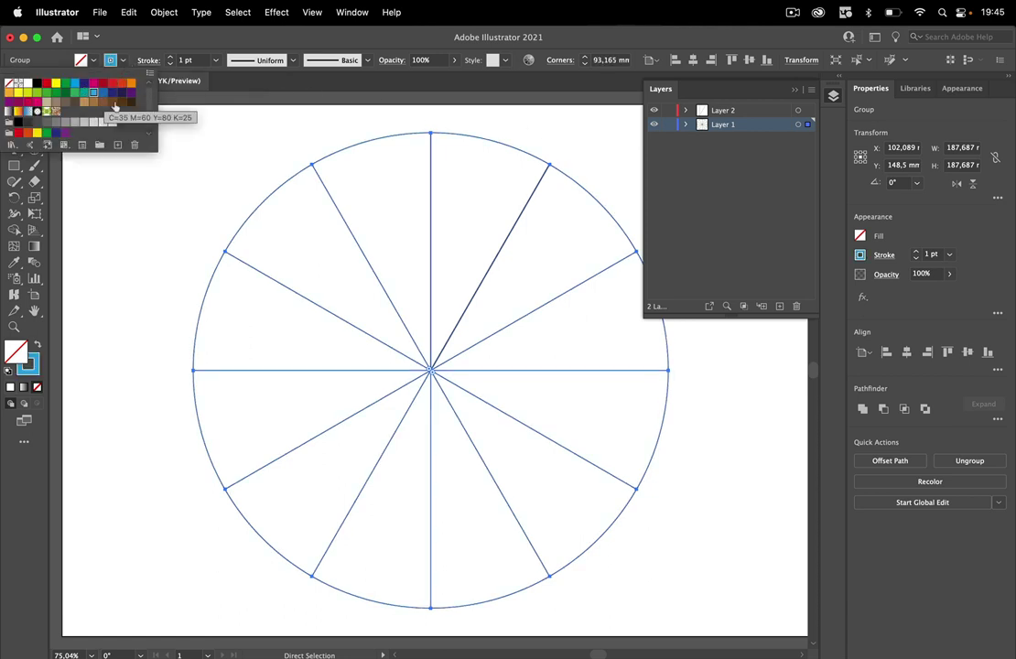
pyautogui.click(247, 153)
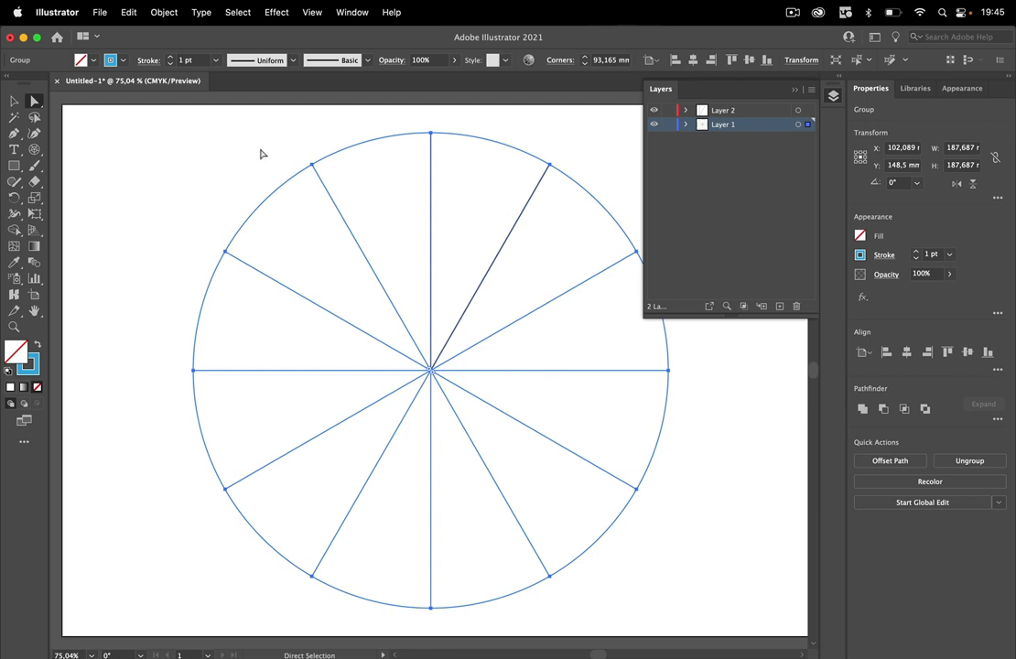
pyautogui.click(629, 168)
pyautogui.click(668, 124)
pyautogui.click(14, 101)
pyautogui.click(432, 190)
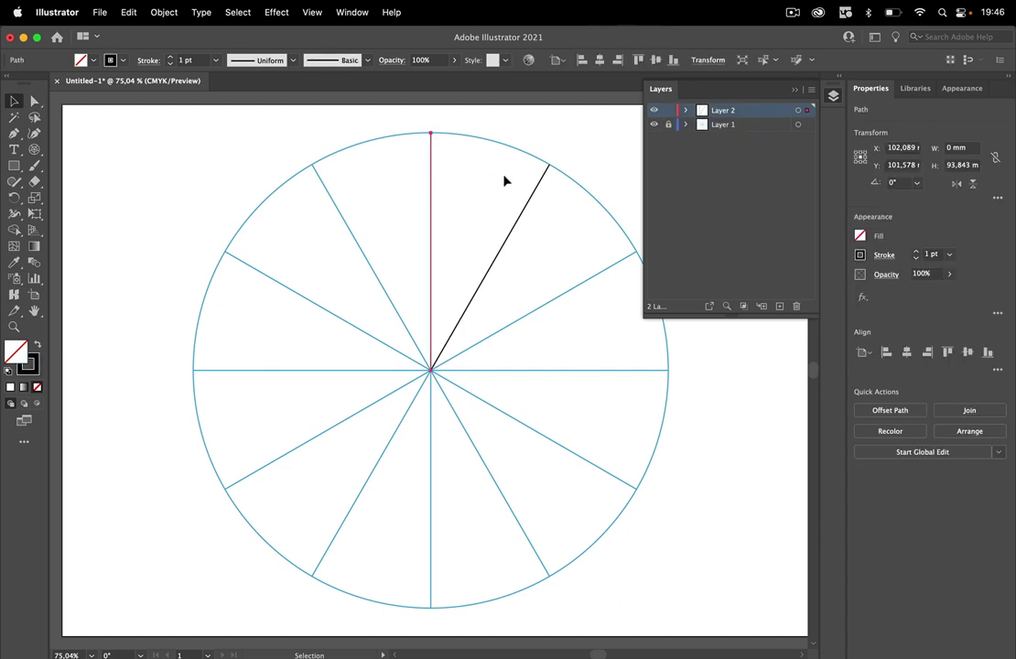
# Drag the tops of both Layer 2 spokes outward past the circle's edge
pyautogui.hscroll(2, 503, 181)
pyautogui.scroll(3, 479, 189)
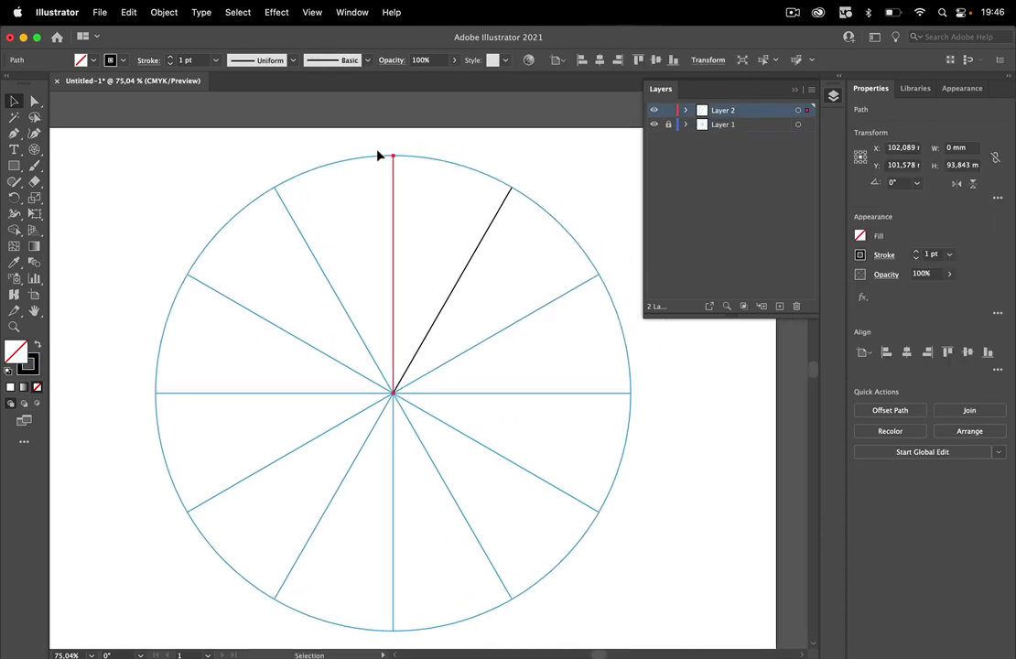
pyautogui.click(34, 100)
pyautogui.moveTo(394, 153); pyautogui.dragTo(393, 111)
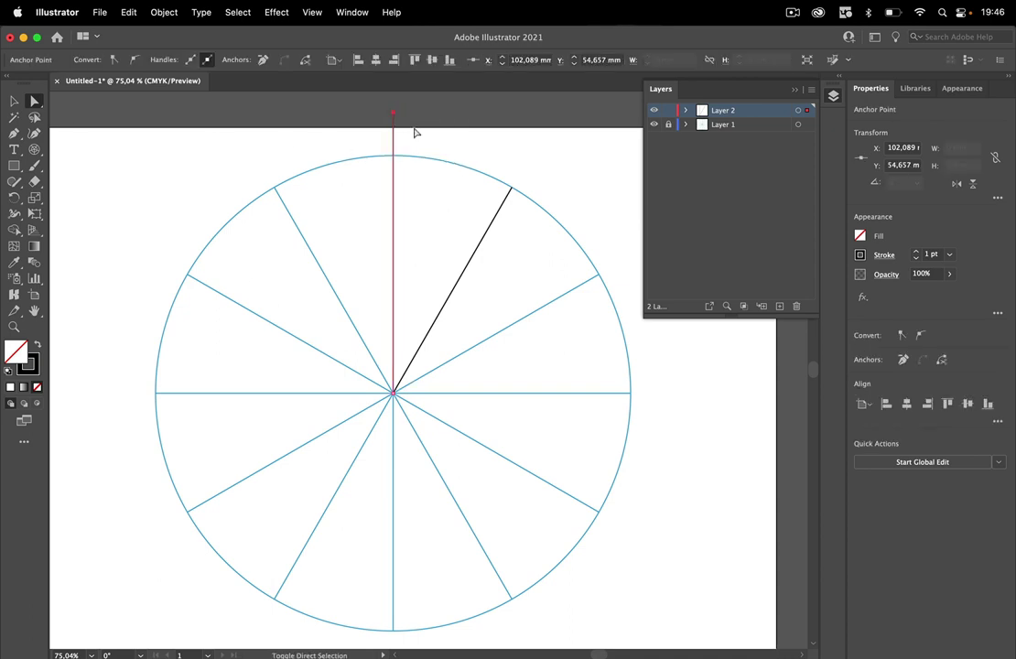
pyautogui.moveTo(512, 188); pyautogui.dragTo(554, 119)
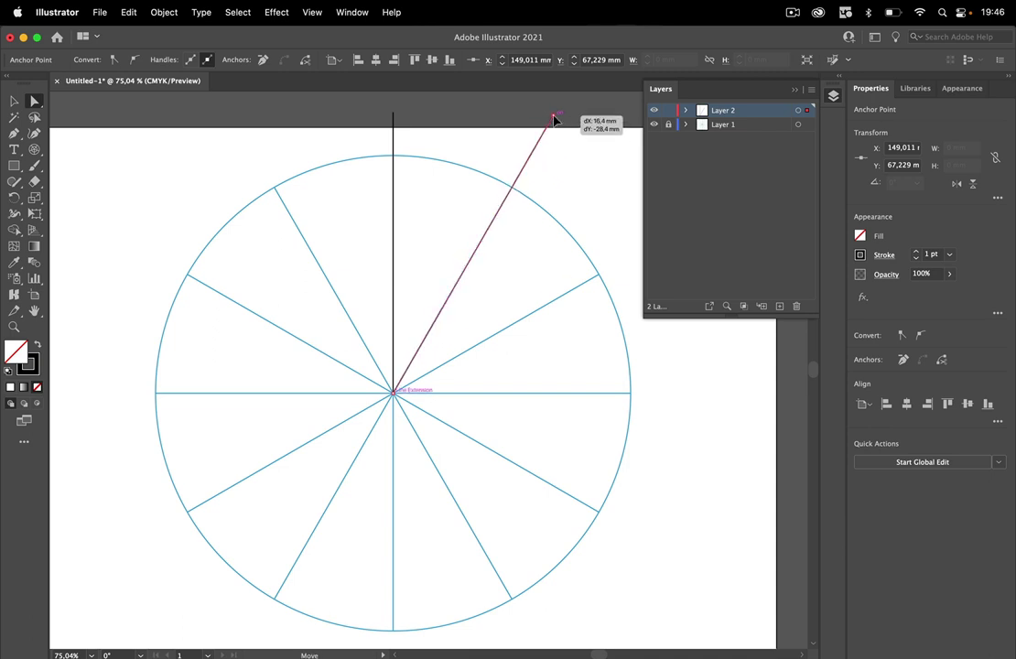
pyautogui.moveTo(554, 119); pyautogui.dragTo(552, 120)
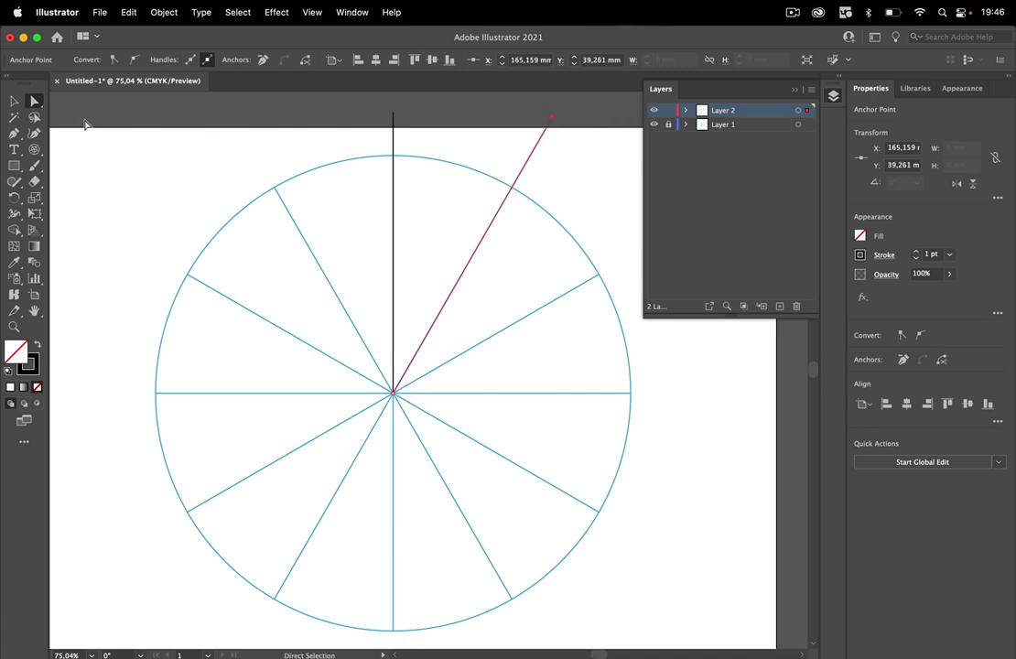
# Join the two spoke tops into one wedge path with the Pen, and expand Layer 2
pyautogui.click(13, 133)
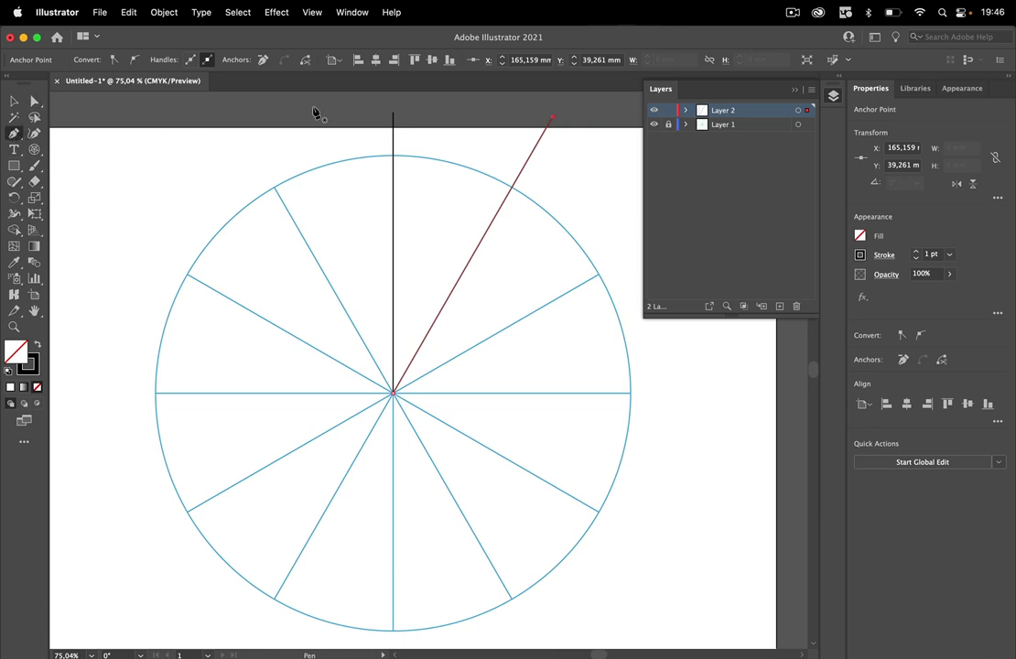
pyautogui.click(392, 113)
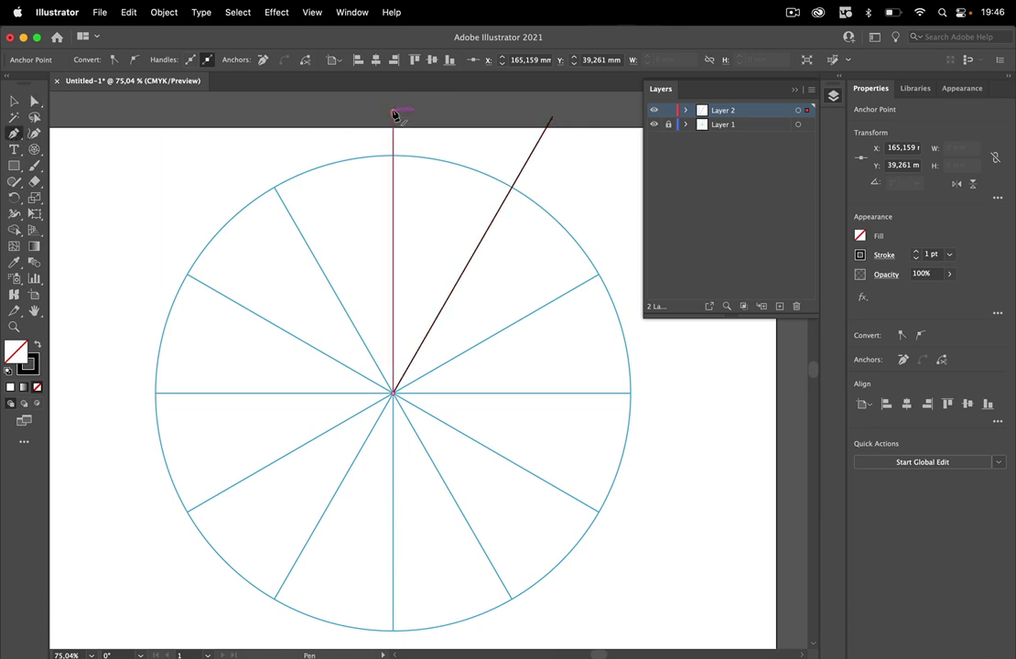
pyautogui.click(552, 117)
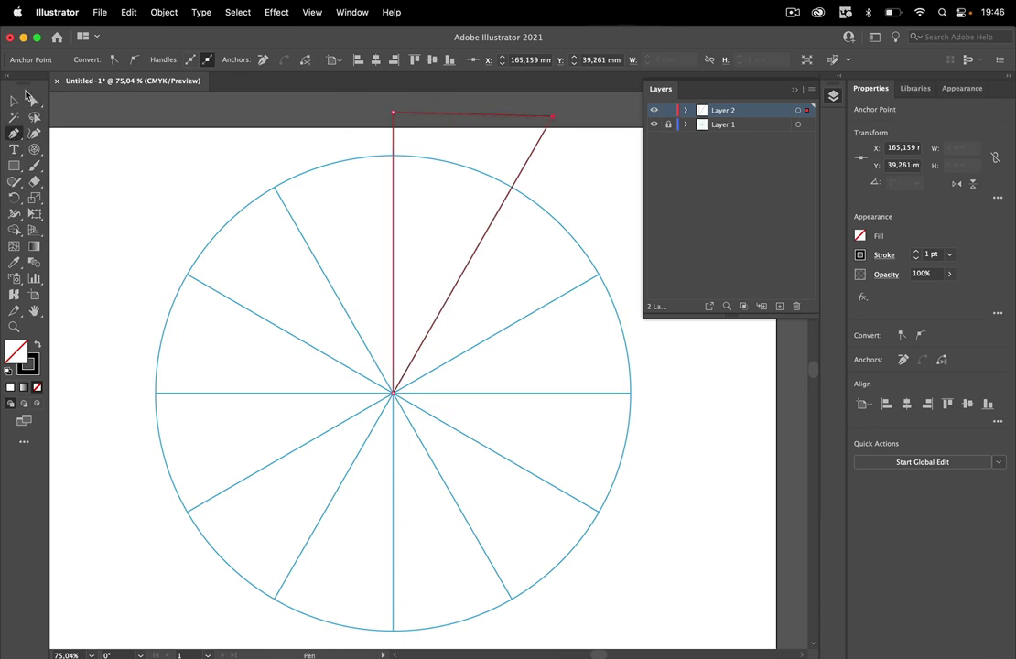
pyautogui.click(12, 102)
pyautogui.click(374, 163)
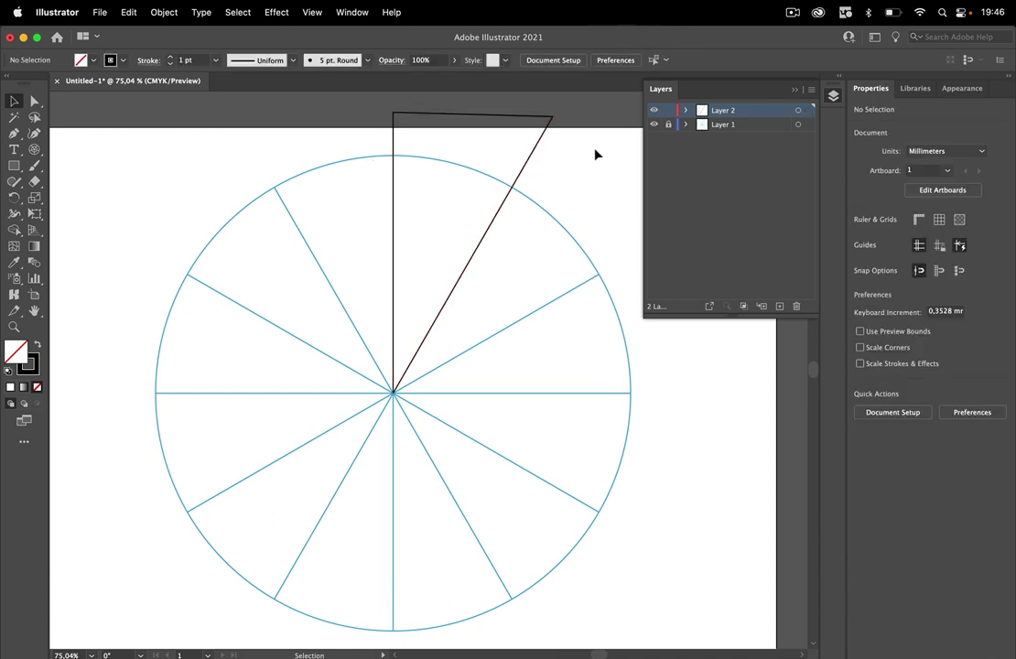
pyautogui.click(685, 111)
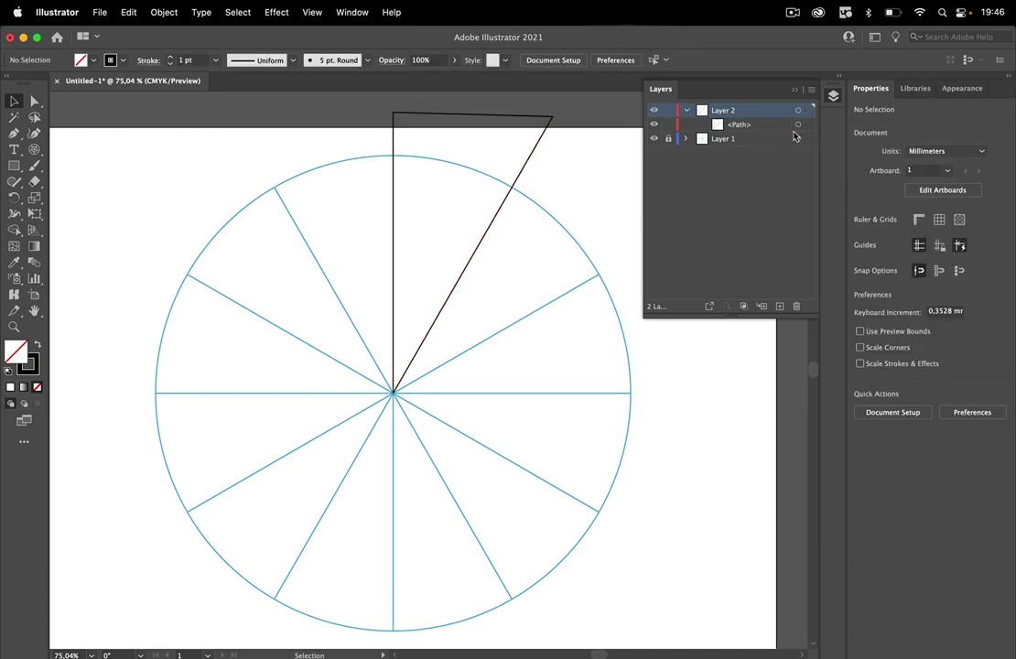
# Make the selected wedge path the clipping mask for Layer 2
pyautogui.click(535, 159)
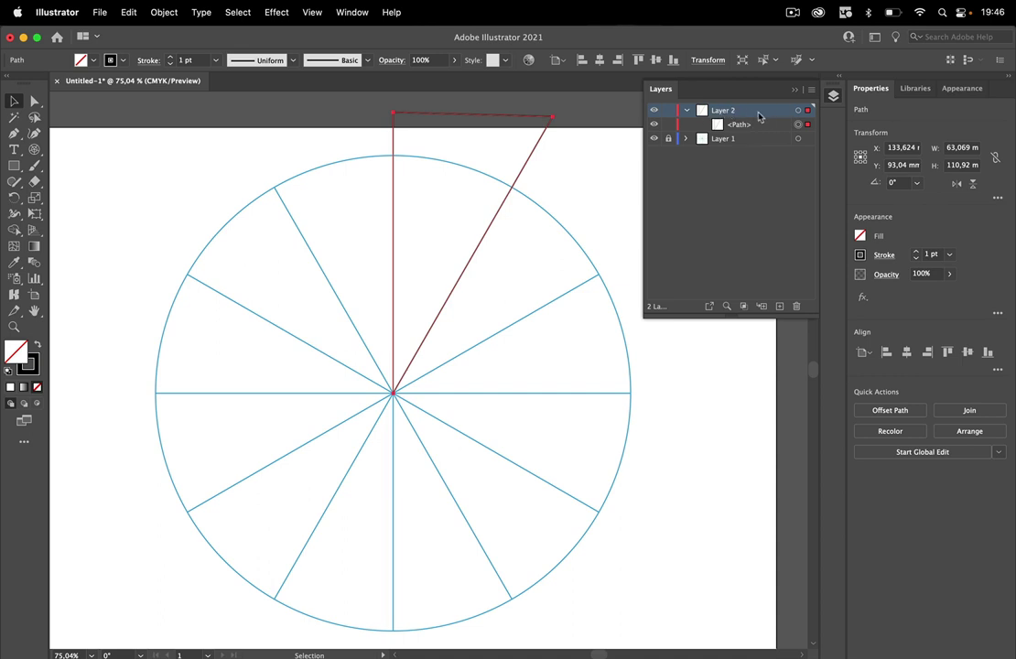
pyautogui.click(742, 307)
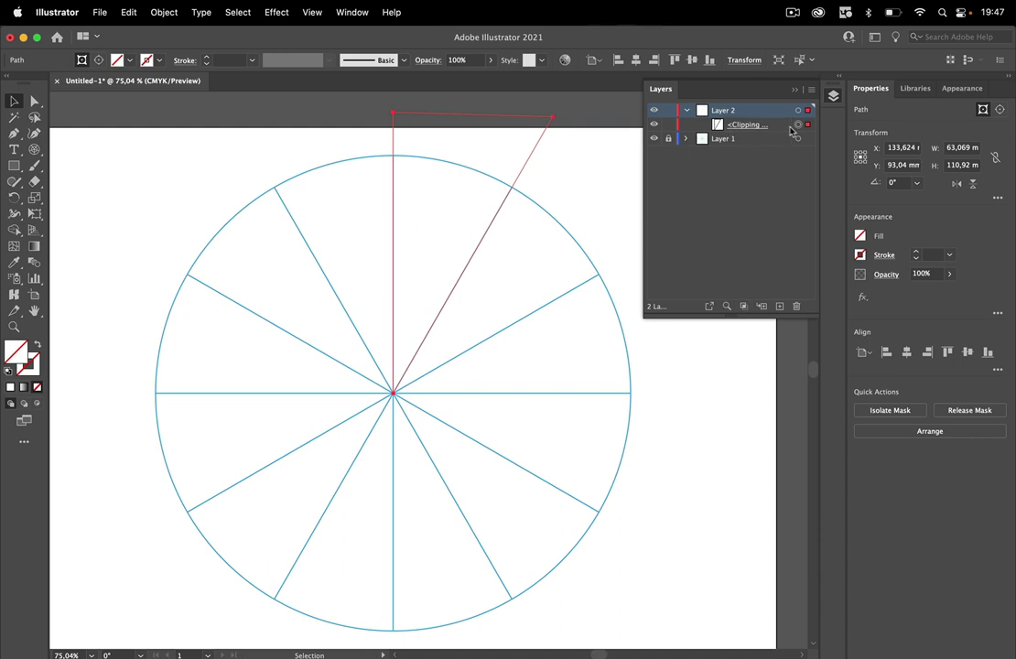
# Target all of Layer 2 and show its attributes in the Appearance panel
pyautogui.click(564, 191)
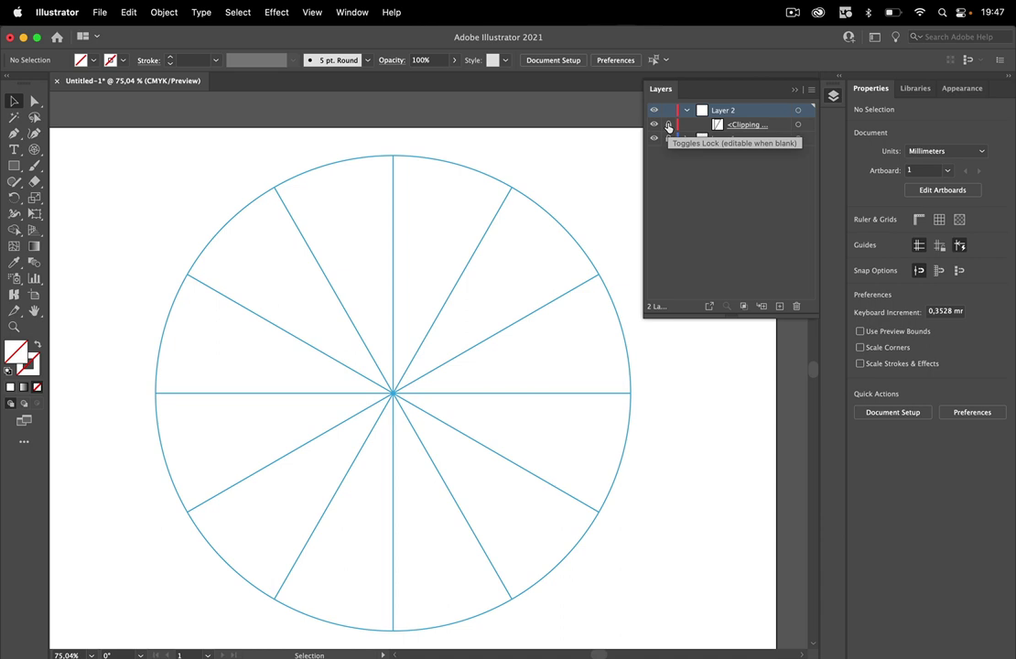
pyautogui.click(798, 111)
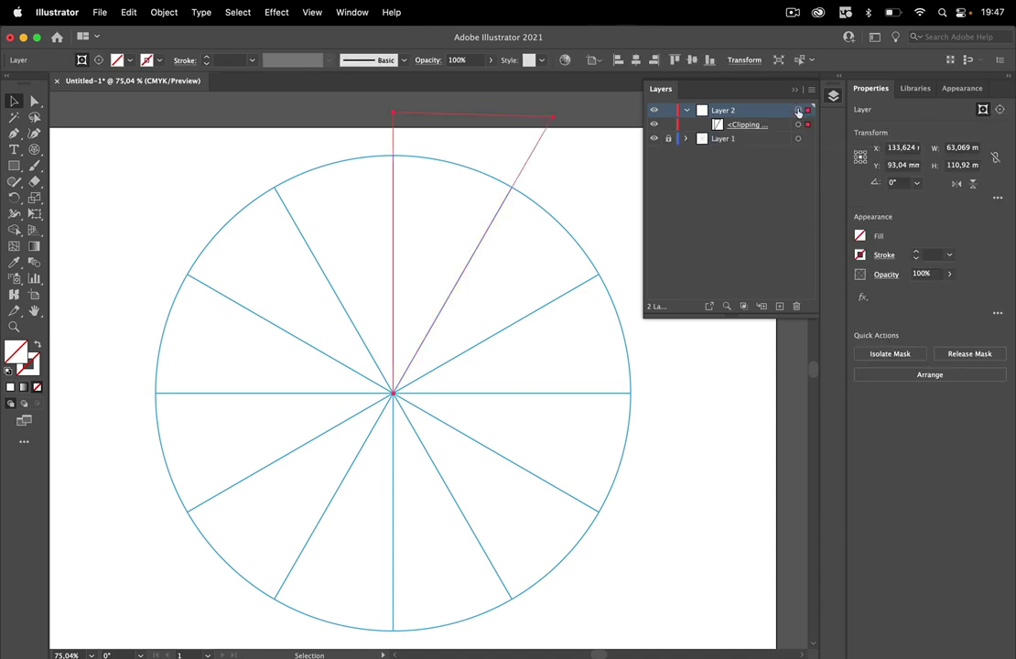
pyautogui.click(349, 13)
pyautogui.click(385, 229)
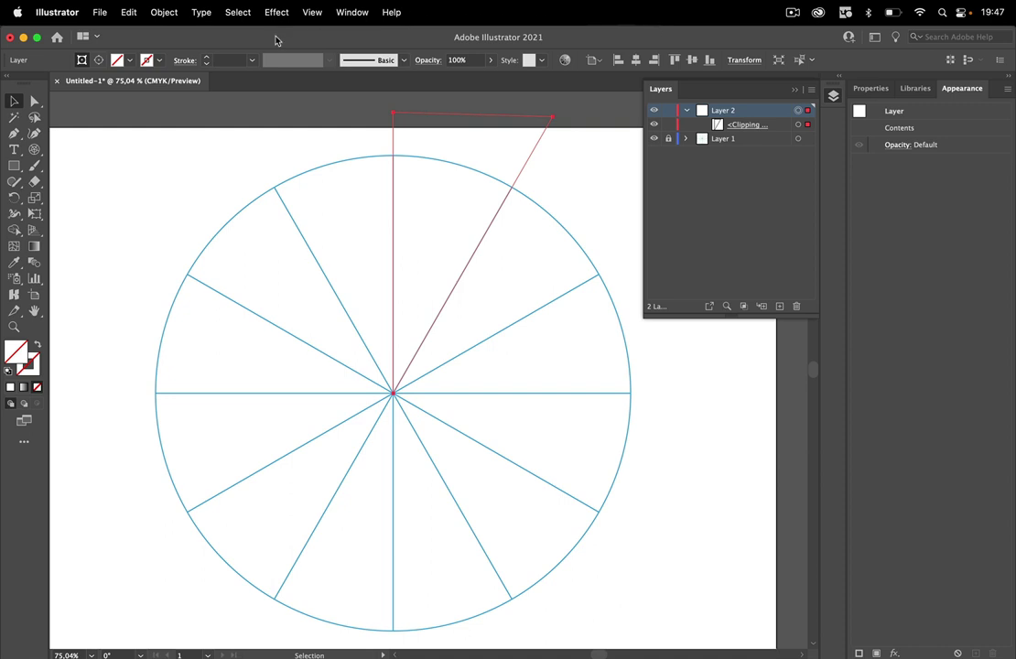
# Apply a Transform effect to Layer 2 with Reflect X on and 1 copy
pyautogui.click(277, 13)
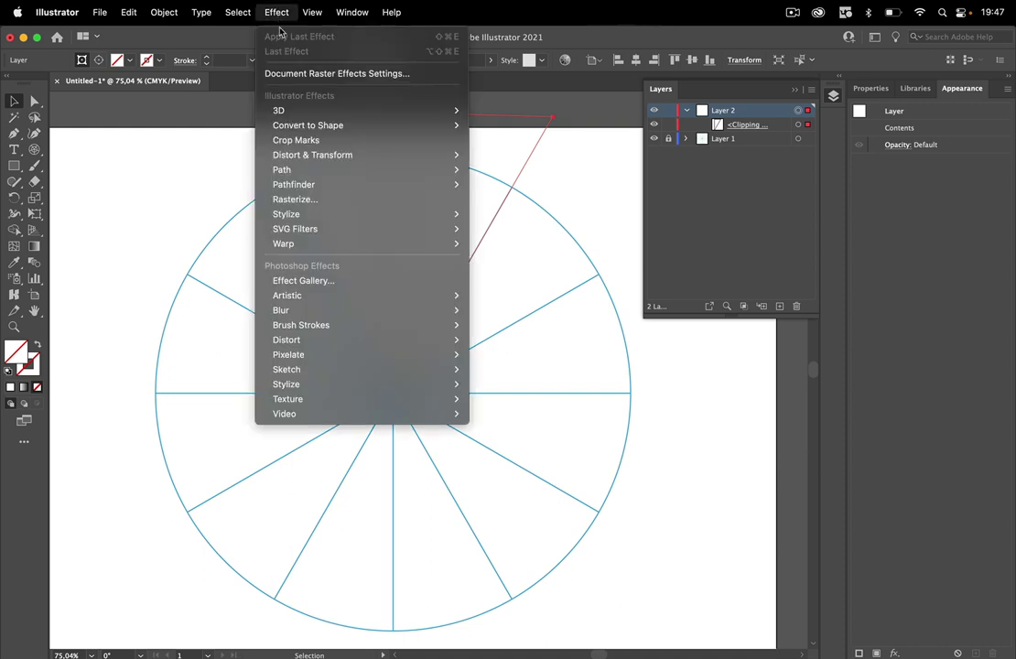
pyautogui.moveTo(312, 155)
pyautogui.click(501, 198)
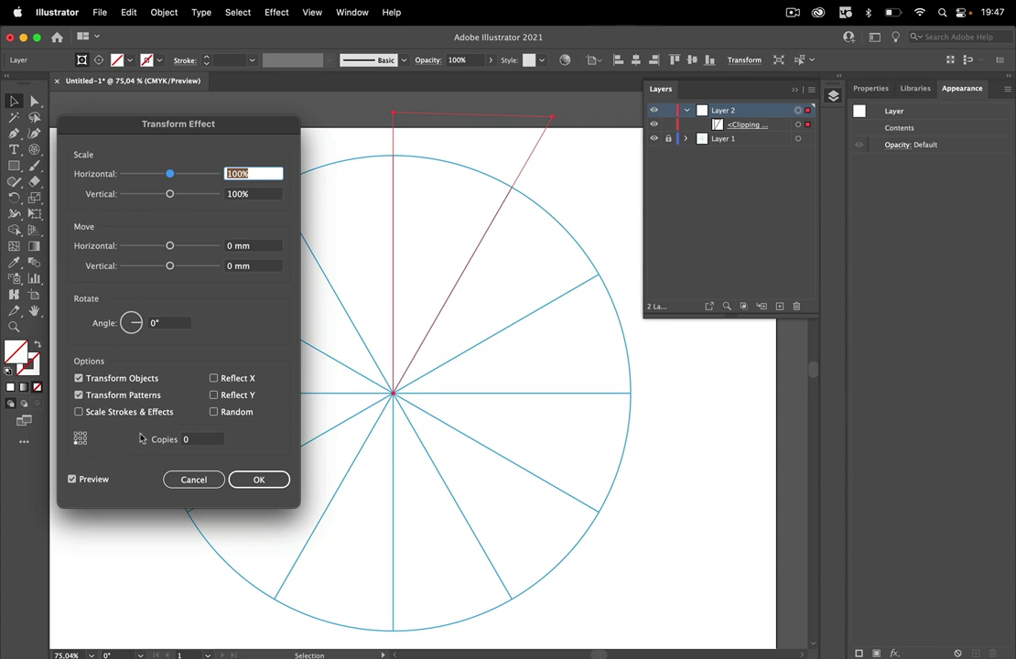
pyautogui.click(213, 378)
pyautogui.click(202, 440)
pyautogui.write('1')
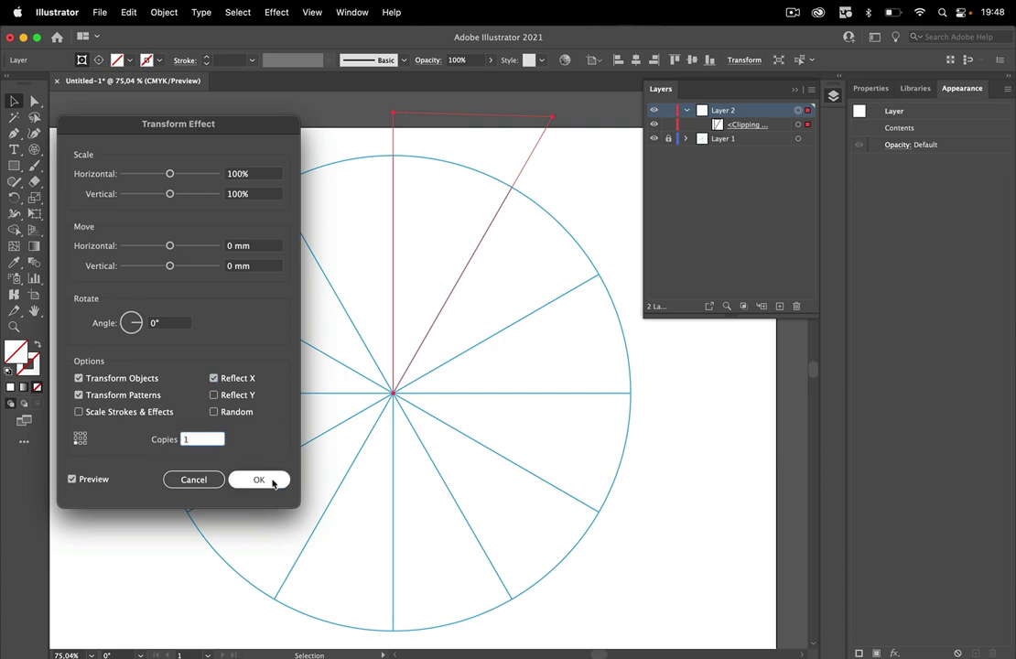
pyautogui.click(259, 480)
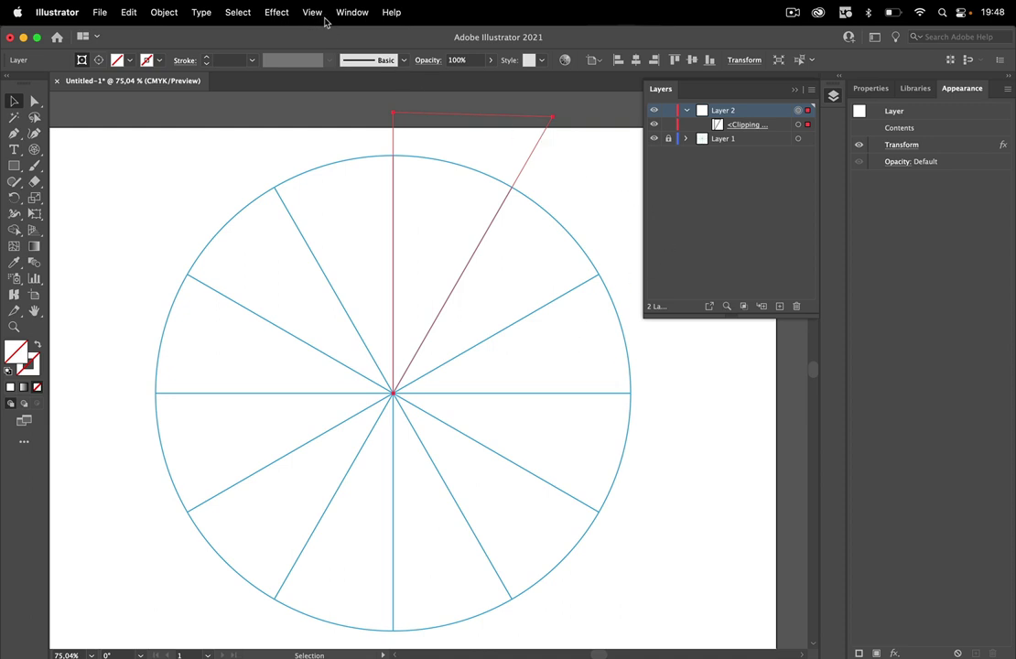
# Add a new Transform effect with Reflect X off, 60° angle and 5 copies
pyautogui.click(273, 13)
pyautogui.click(579, 148)
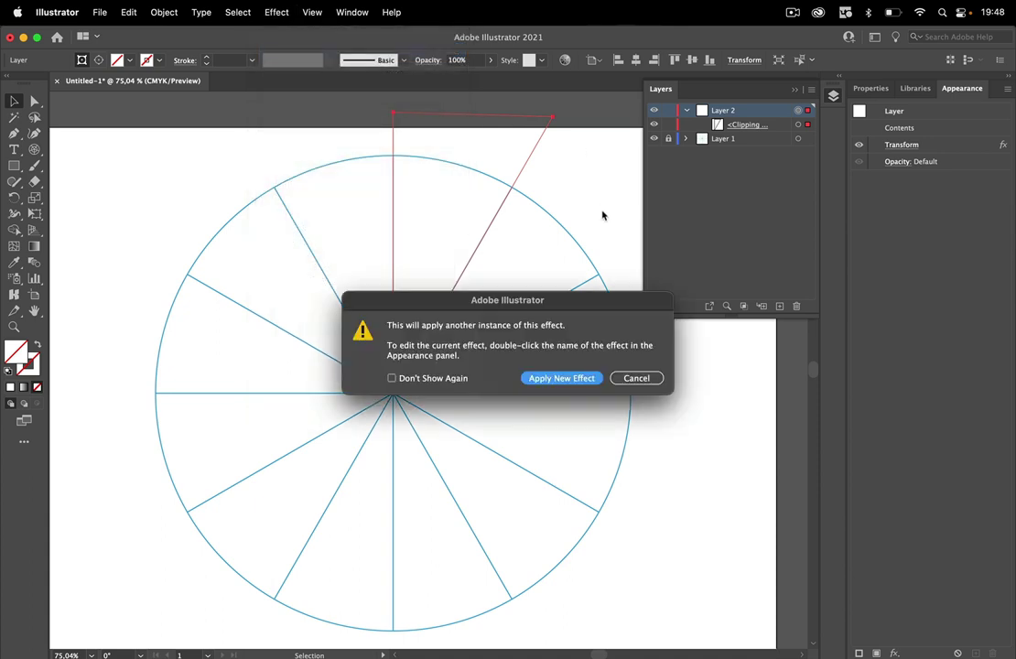
pyautogui.click(564, 379)
pyautogui.moveTo(247, 134); pyautogui.dragTo(409, 99)
pyautogui.click(374, 344)
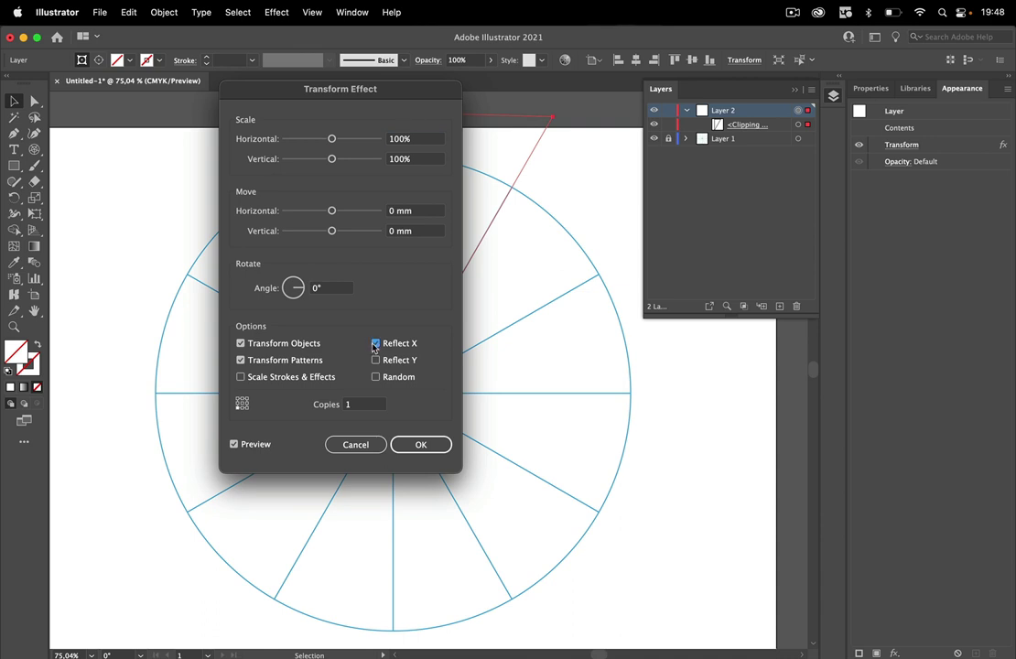
pyautogui.click(371, 406)
pyautogui.write('6')
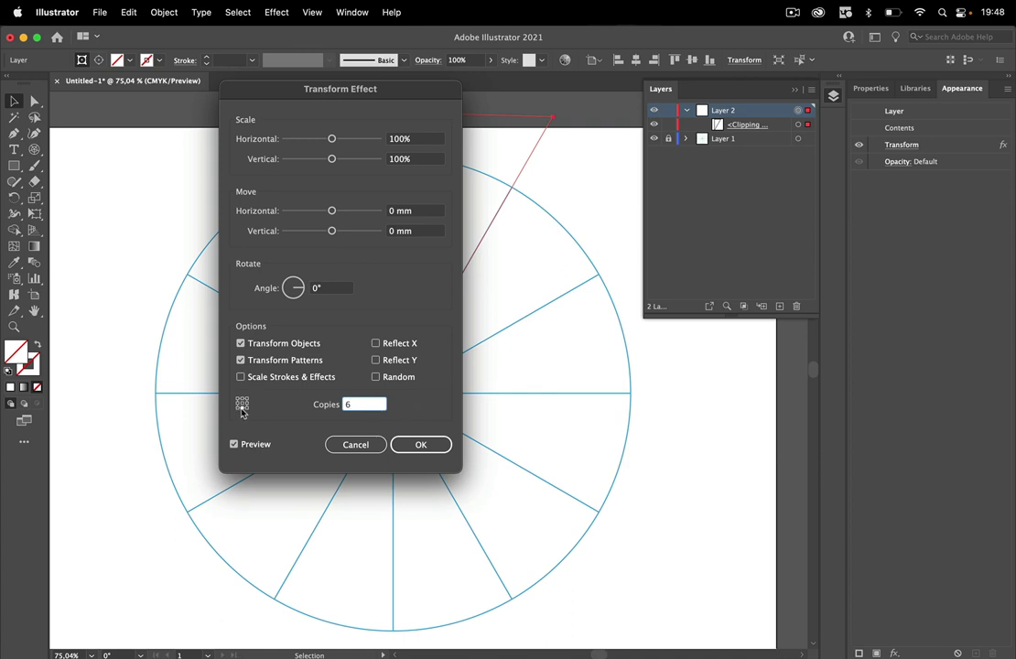
pyautogui.click(326, 288)
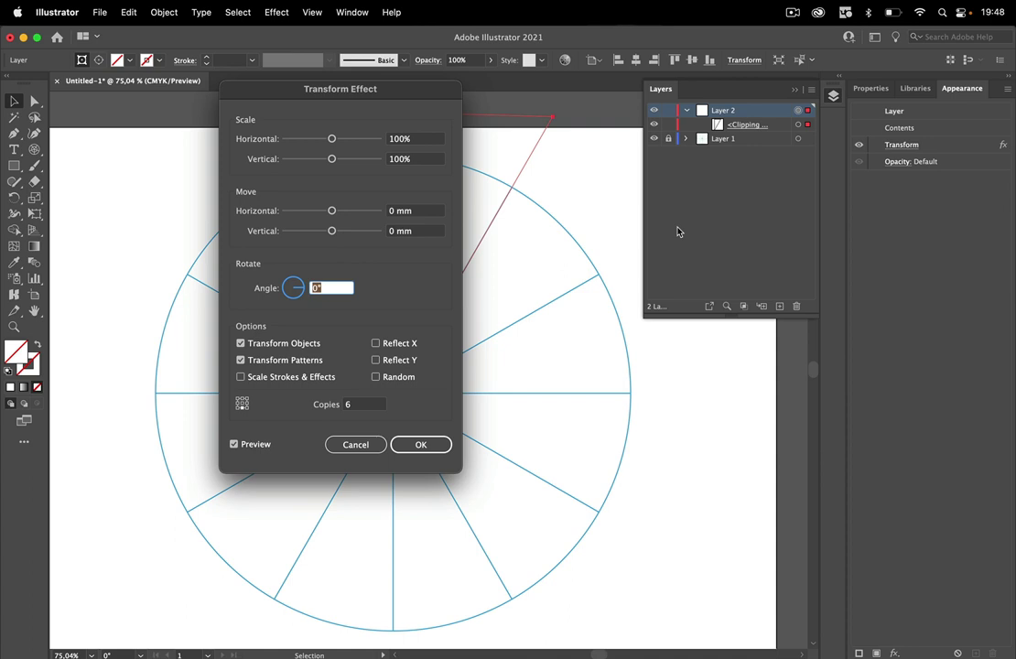
pyautogui.write('60')
pyautogui.click(377, 404)
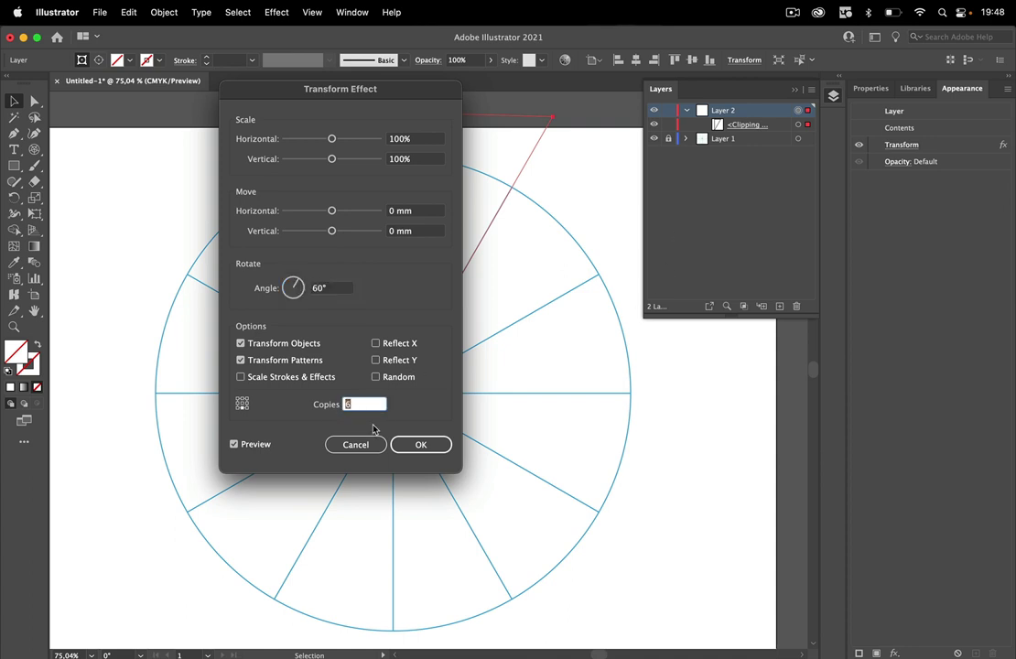
pyautogui.write('5')
pyautogui.click(420, 443)
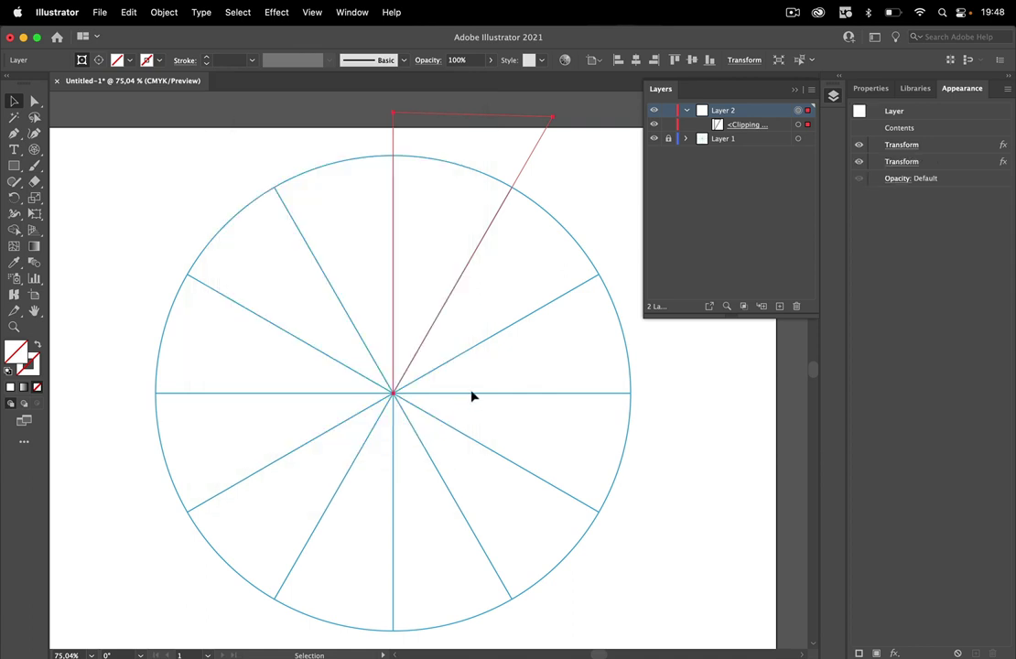
# Lock the clipping wedge, then paint a red S-shaped brush stroke inside it
pyautogui.click(667, 125)
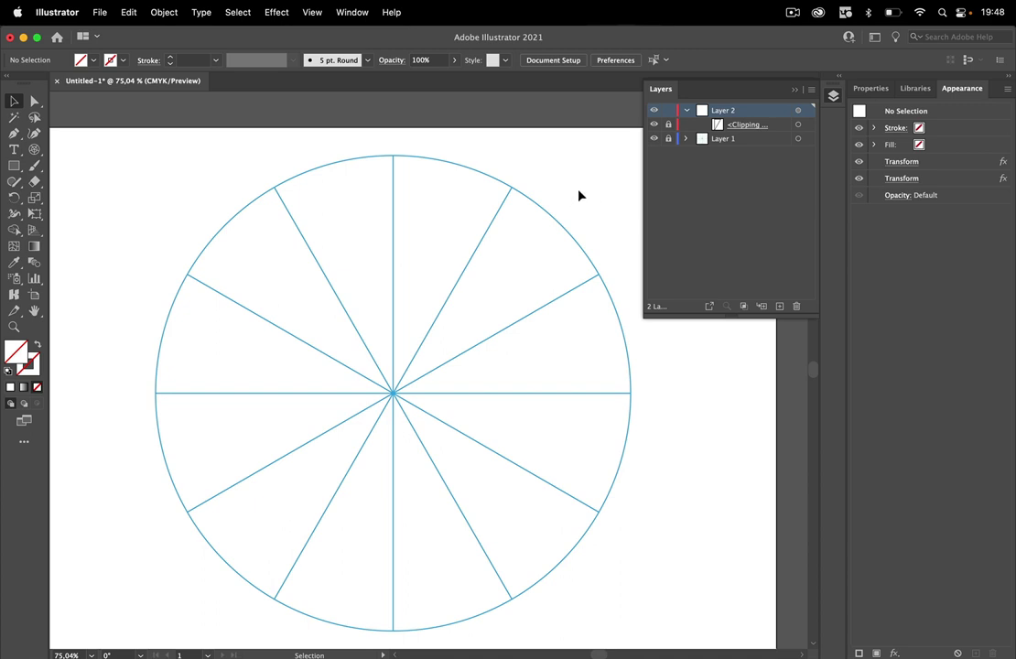
pyautogui.click(34, 166)
pyautogui.click(123, 62)
pyautogui.click(120, 83)
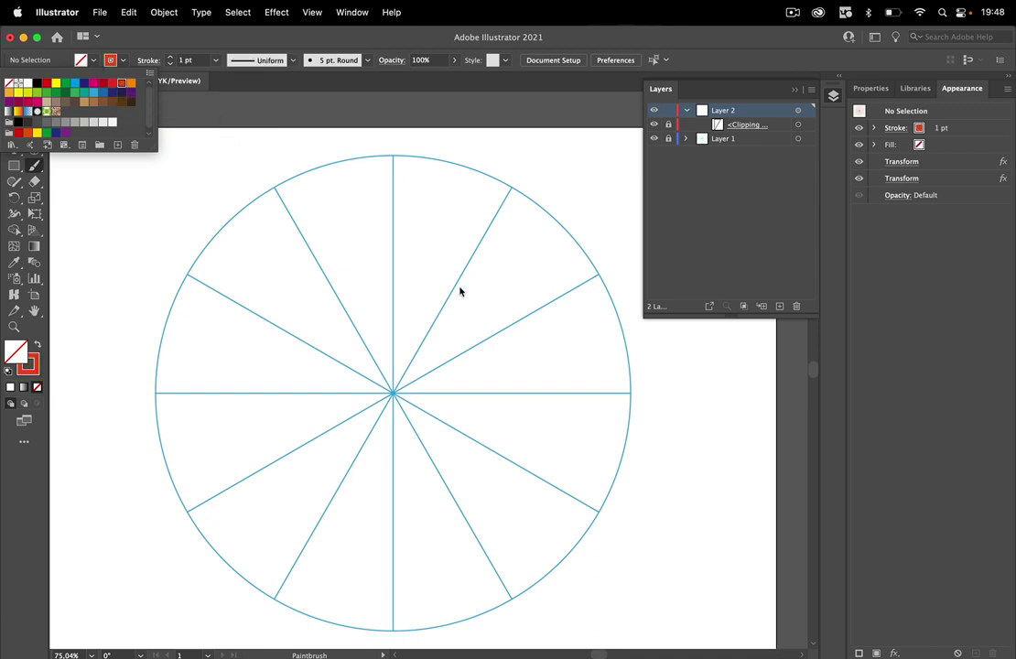
pyautogui.moveTo(452, 203)
pyautogui.mouseDown()
pyautogui.moveTo(445, 258)
pyautogui.moveTo(416, 311)
pyautogui.mouseUp()
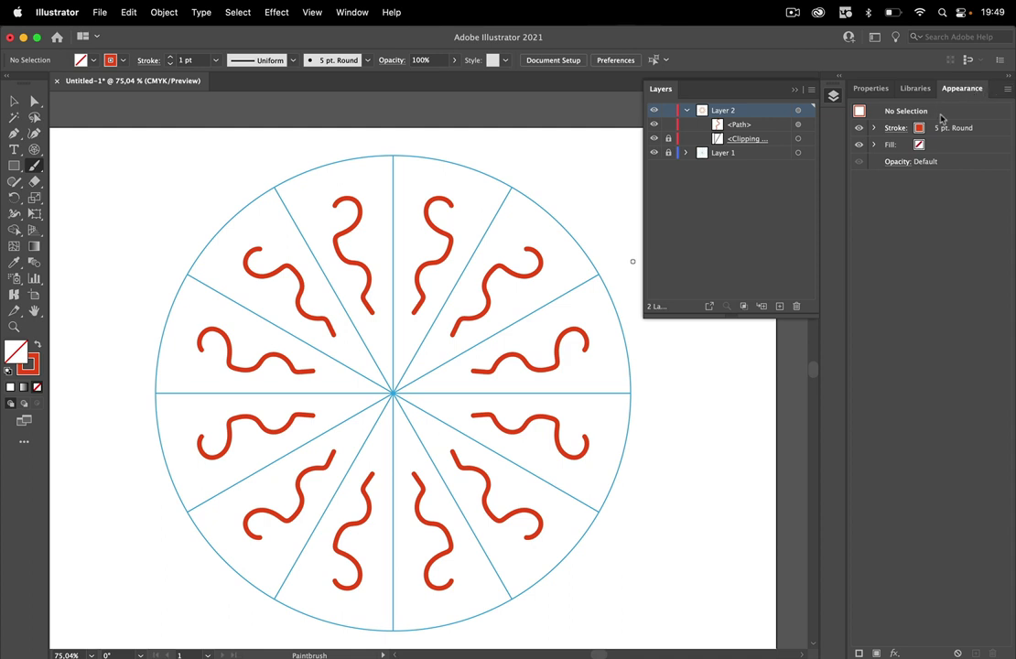
pyautogui.click(1008, 91)
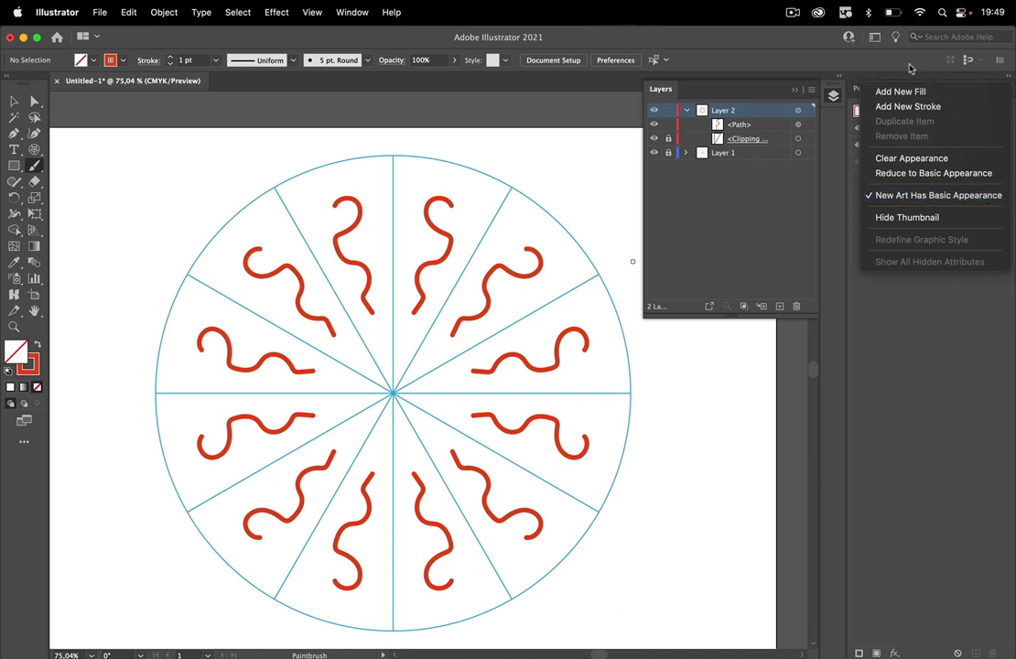
pyautogui.click(984, 196)
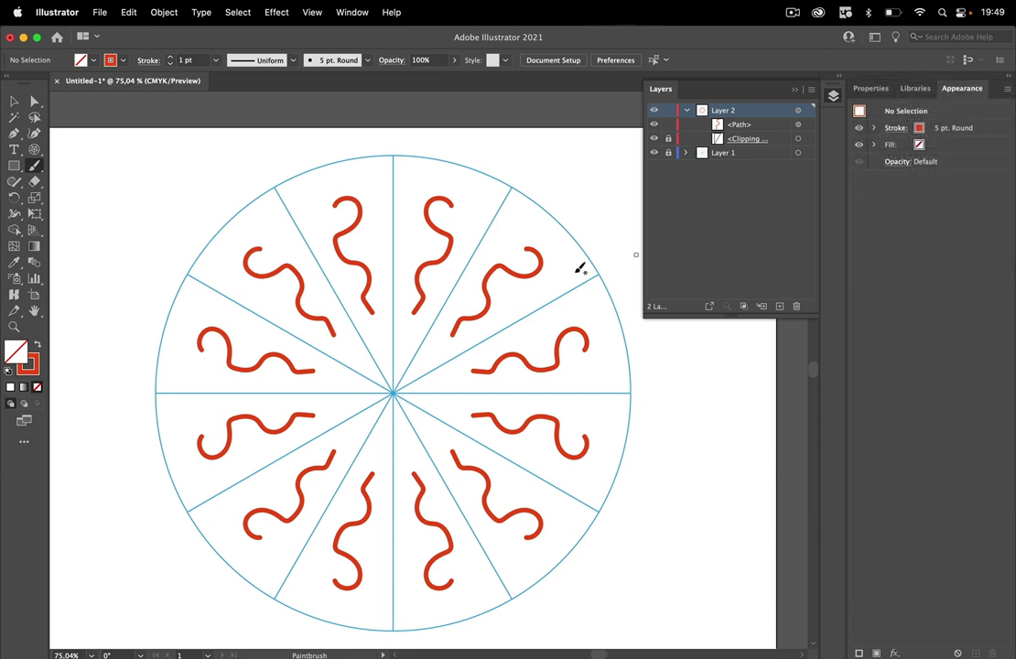
# Paint a loop, a small curl, a small oval and an arc along the circle's top
pyautogui.moveTo(424, 233); pyautogui.dragTo(431, 233)
pyautogui.moveTo(446, 280); pyautogui.dragTo(436, 275)
pyautogui.moveTo(411, 318); pyautogui.dragTo(408, 319)
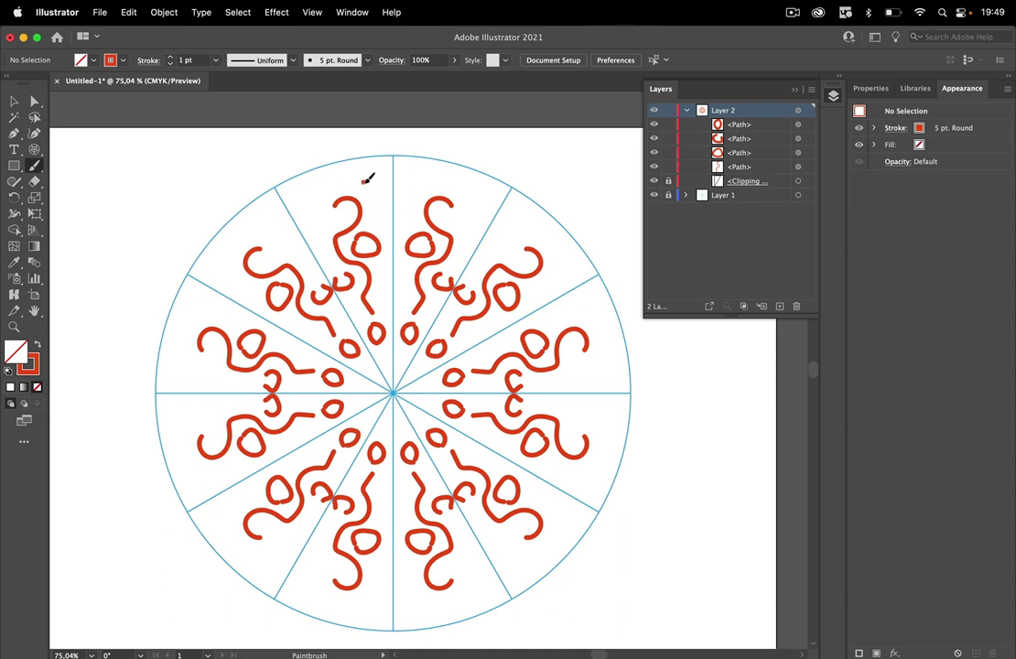
pyautogui.moveTo(362, 180)
pyautogui.mouseDown()
pyautogui.moveTo(454, 182)
pyautogui.moveTo(551, 287)
pyautogui.mouseUp()
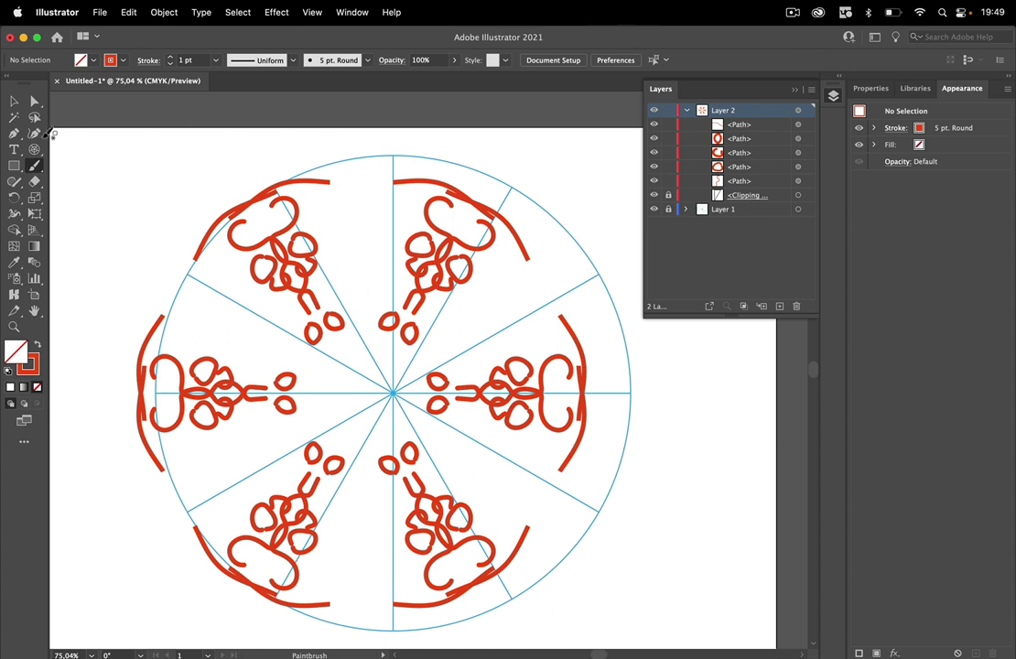
# Draw a large circle from the polar grid's centre on Layer 2 with the Ellipse tool
pyautogui.click(14, 167)
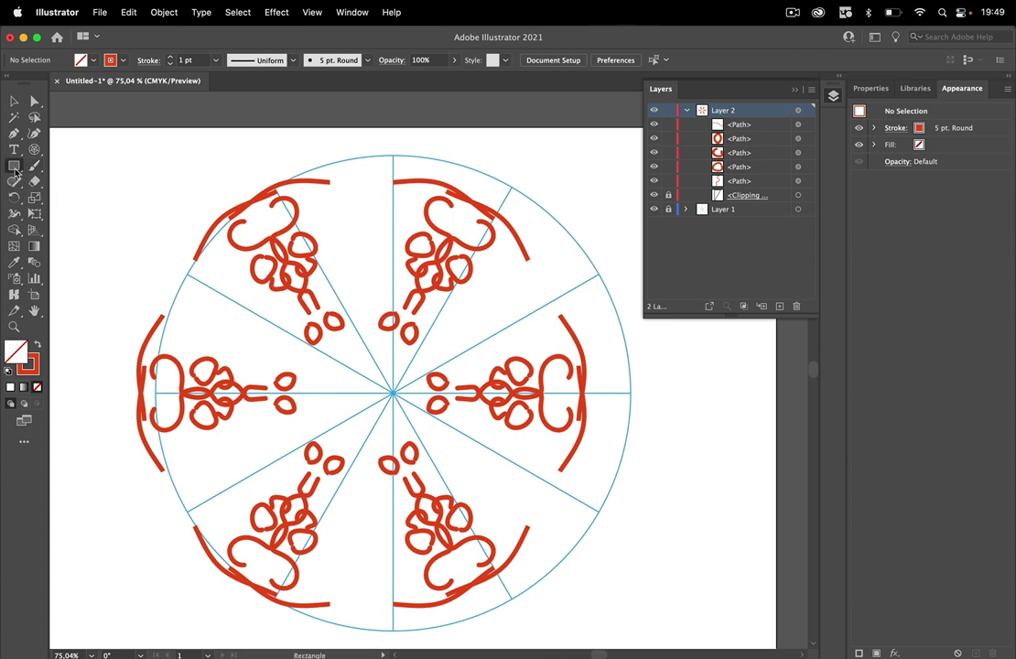
pyautogui.click(14, 167)
pyautogui.click(76, 200)
pyautogui.scroll(-3, 454, 393)
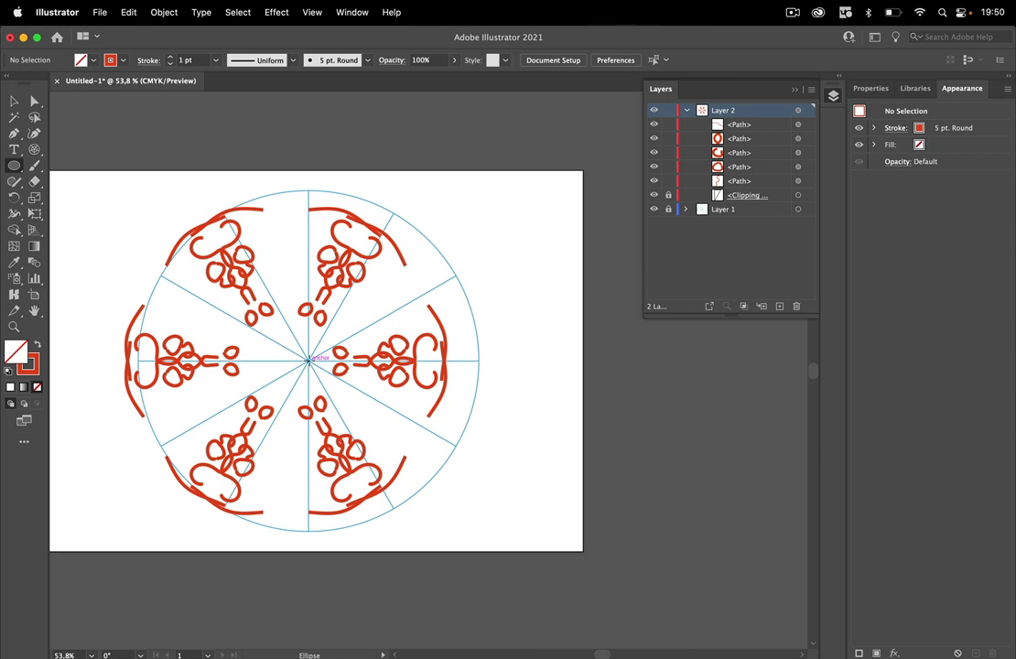
pyautogui.moveTo(308, 360); pyautogui.dragTo(593, 211)
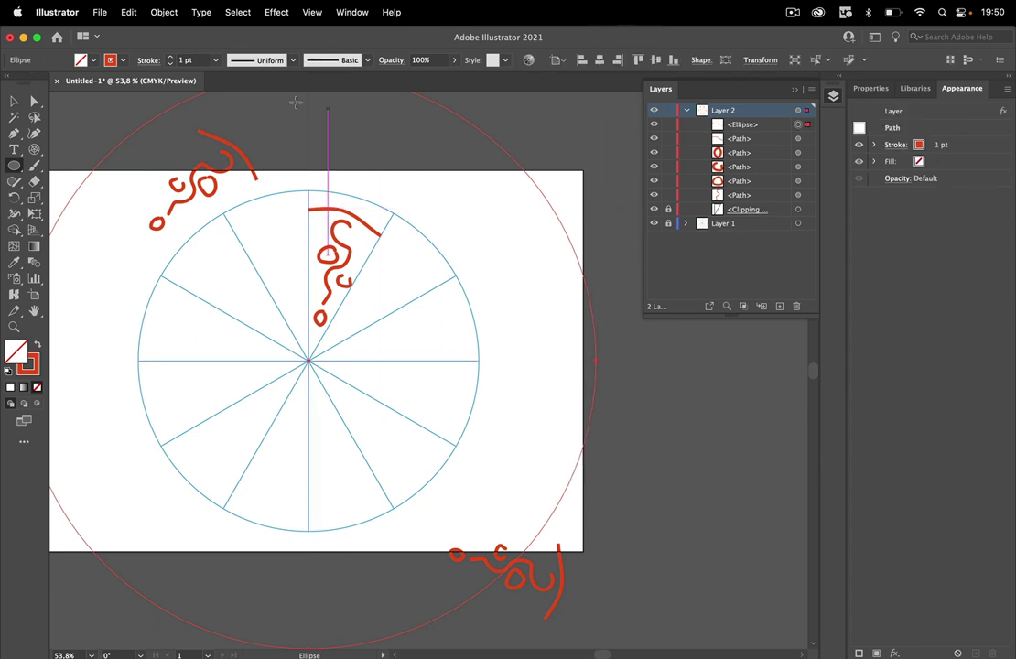
pyautogui.click(14, 101)
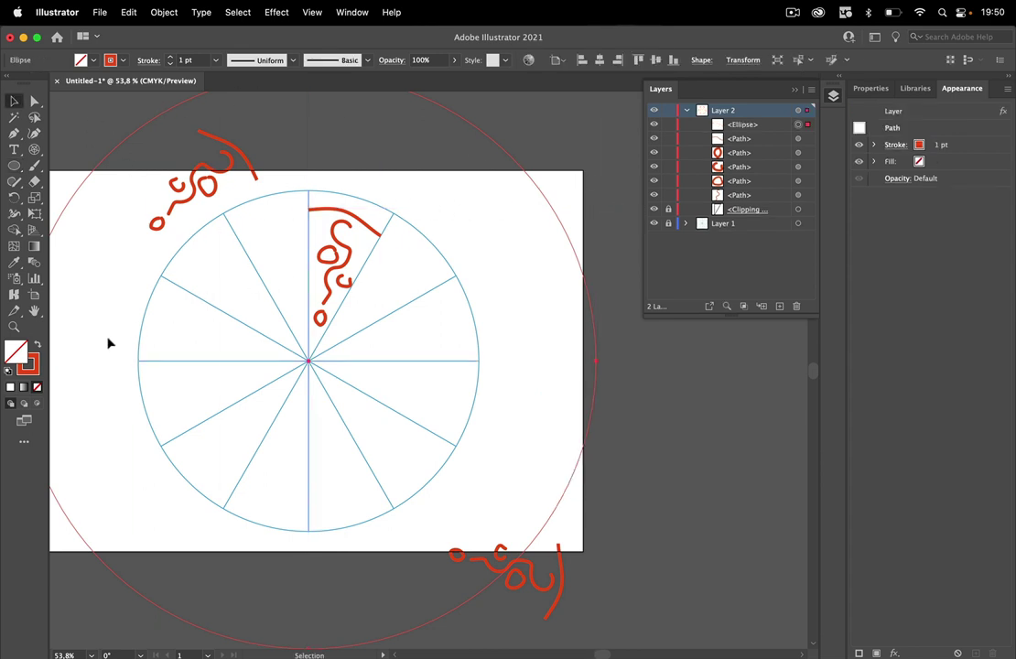
# Remove the circle's stroke and move it just above the clipping wedge in Layer 2
pyautogui.click(29, 364)
pyautogui.click(37, 386)
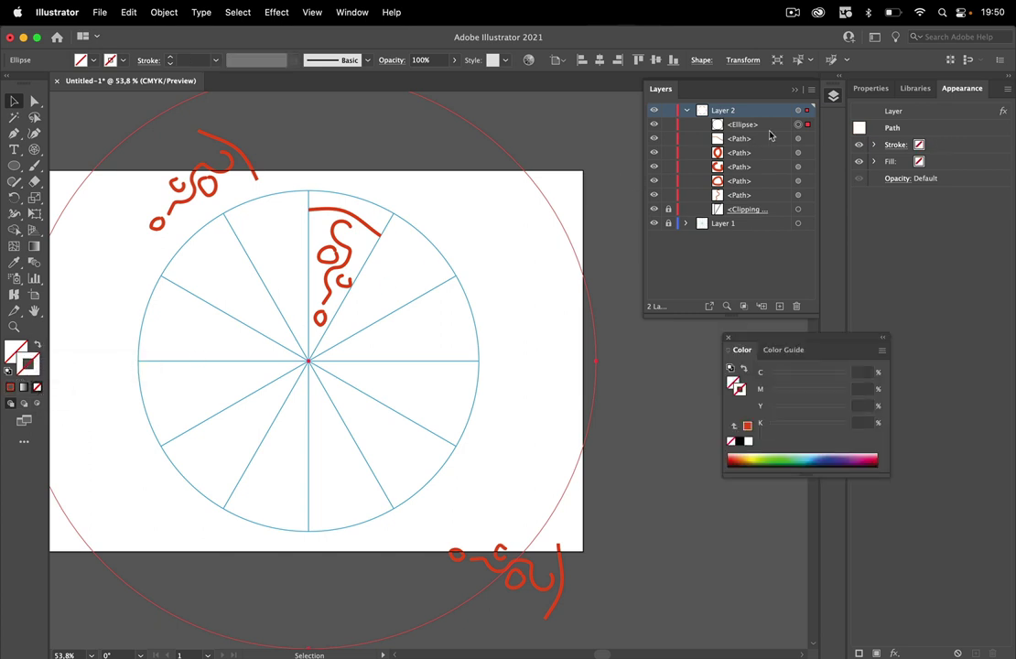
pyautogui.moveTo(780, 127); pyautogui.dragTo(763, 203)
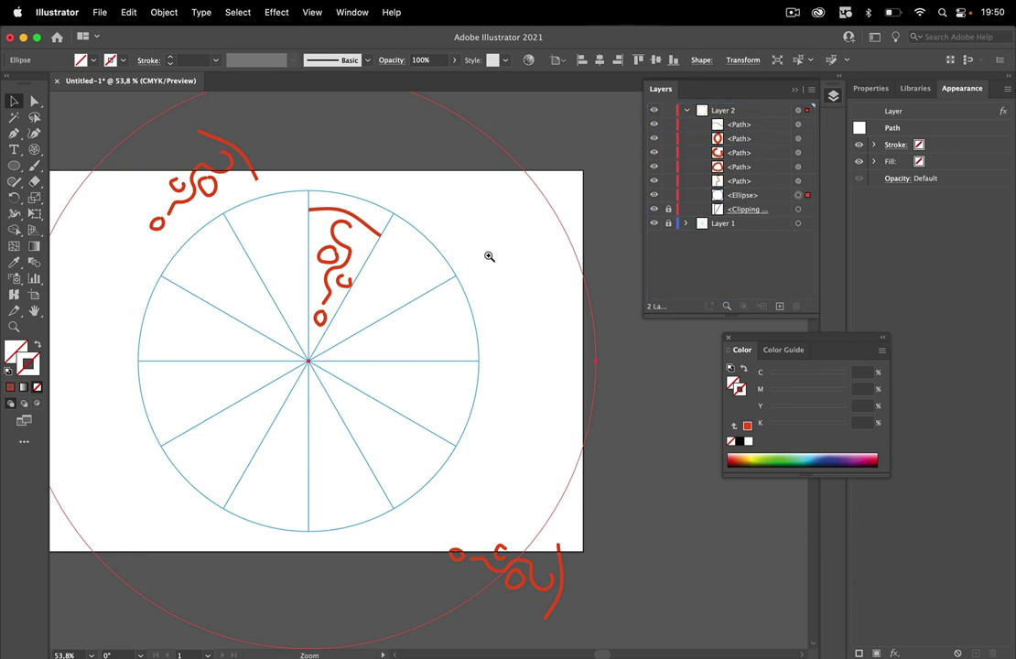
pyautogui.moveTo(489, 255); pyautogui.dragTo(374, 328)
pyautogui.click(587, 376)
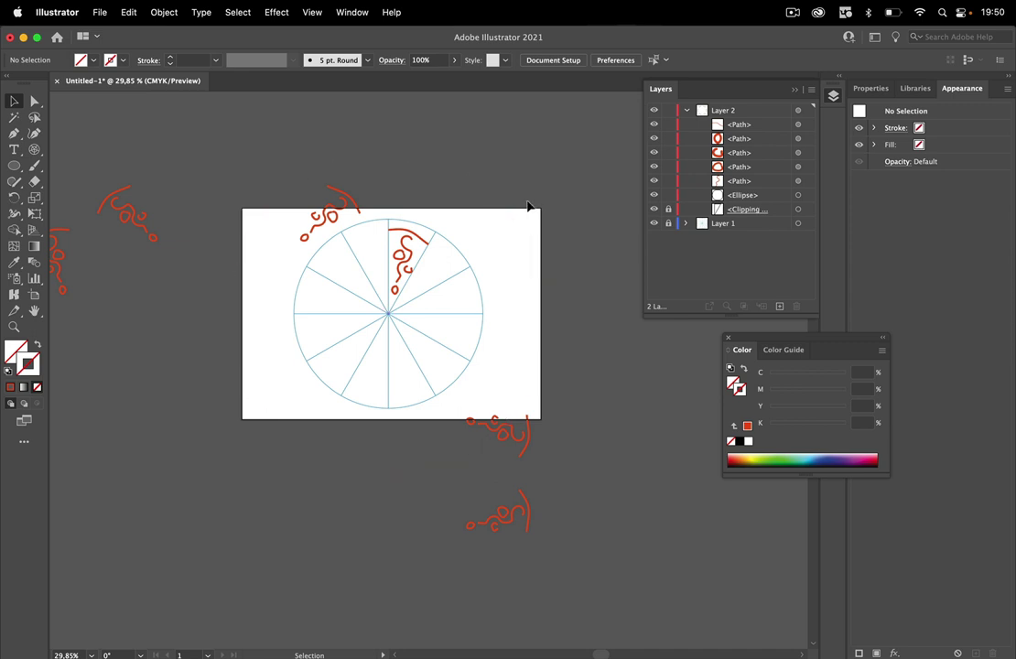
# Set the mirroring Transform effect on Layer 2 to pivot on the centre reference point
pyautogui.click(797, 110)
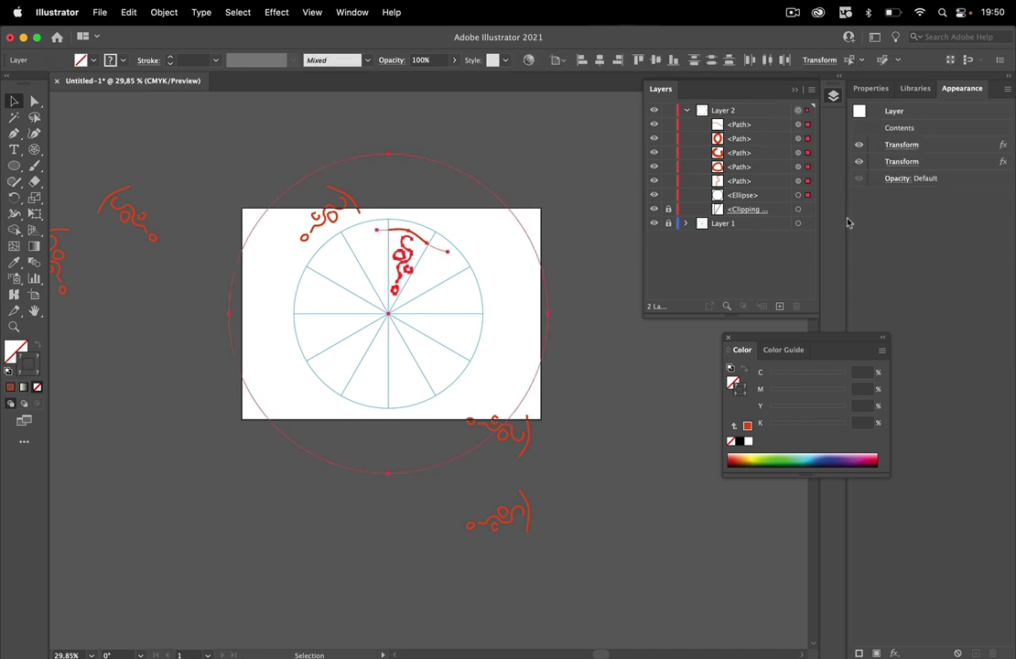
pyautogui.click(904, 144)
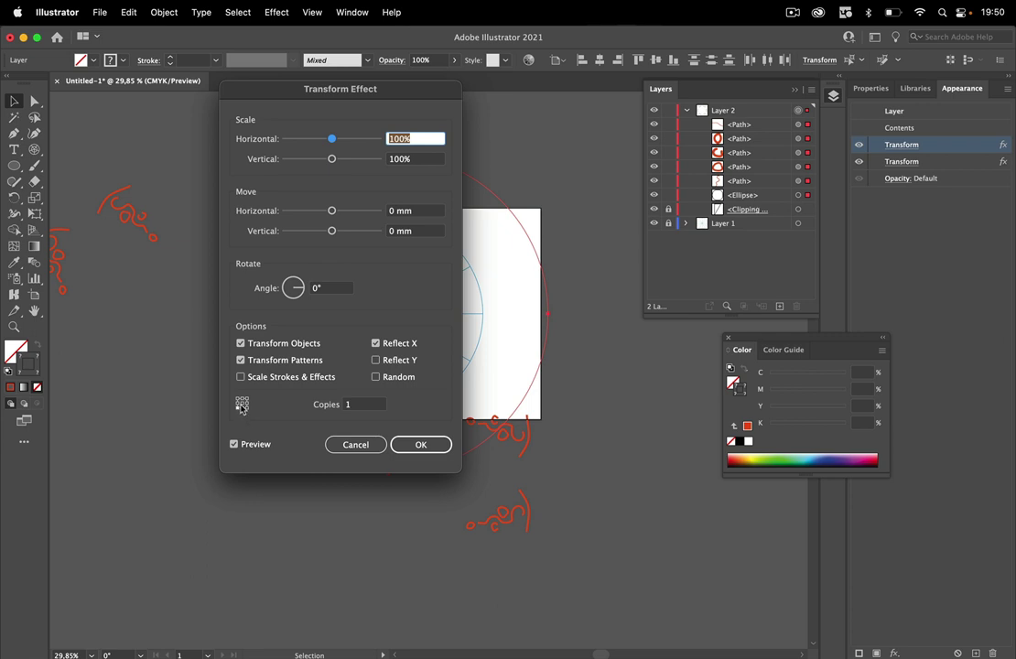
pyautogui.click(242, 404)
pyautogui.click(412, 444)
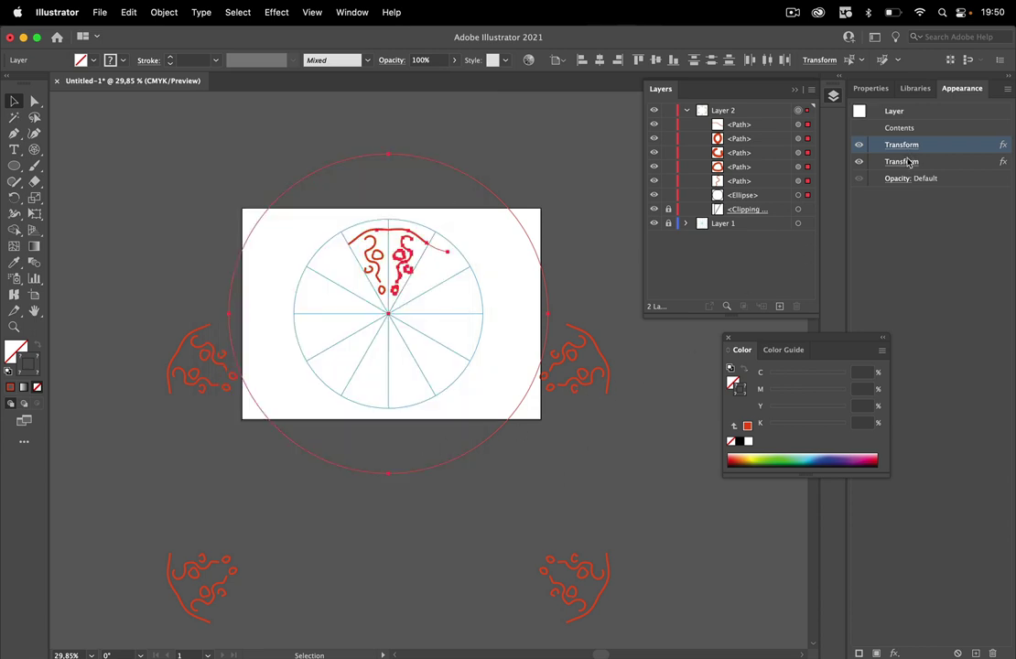
# Update the rotating Transform effect so it also pivots on the centre
pyautogui.click(902, 161)
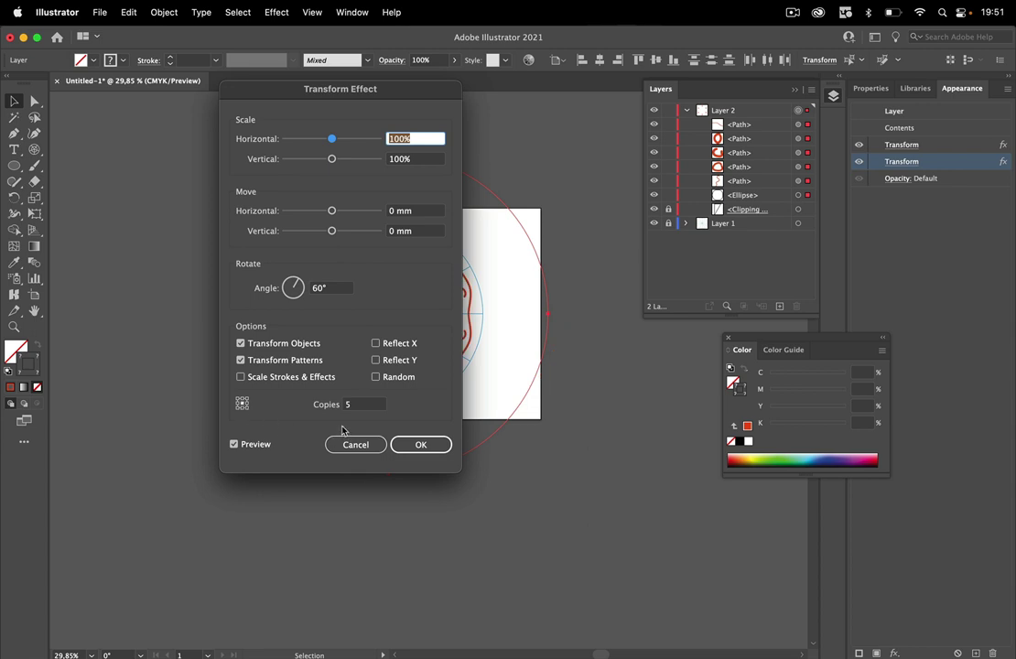
pyautogui.click(416, 445)
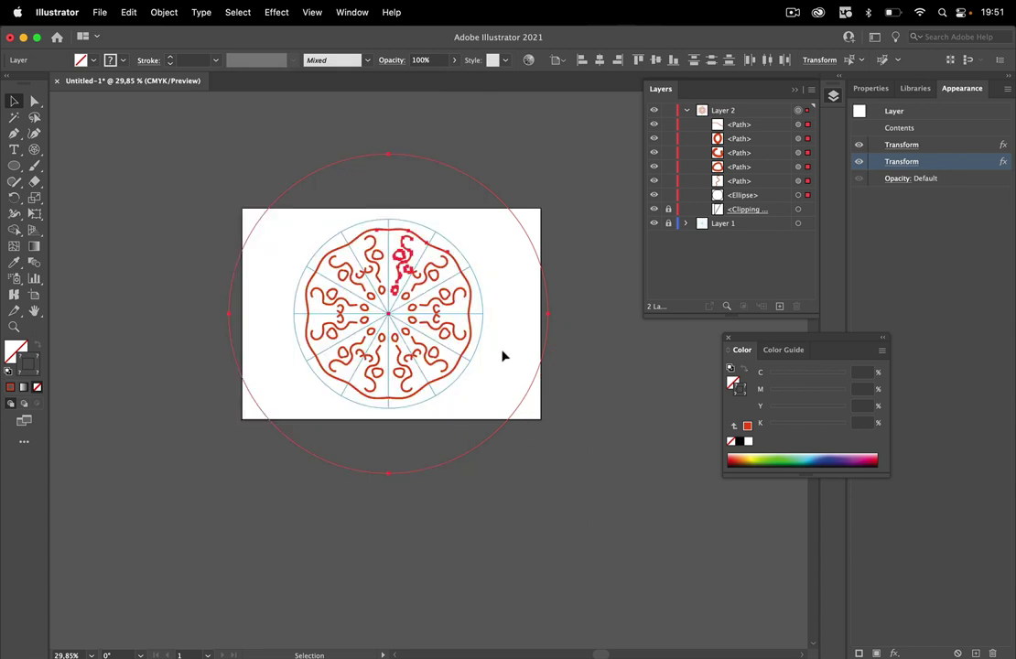
pyautogui.scroll(3, 485, 325)
# Zoom in to inspect the finished mandala, then switch to the MadPattern site in Safari
pyautogui.scroll(5, 485, 325)
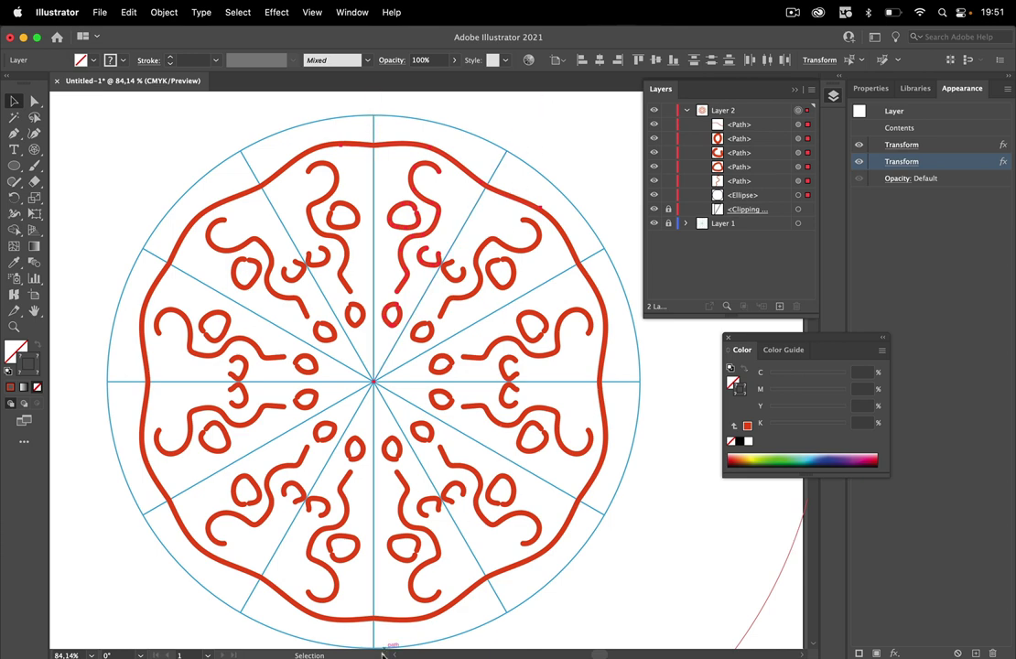
pyautogui.moveTo(388, 654)
pyautogui.click(297, 637)
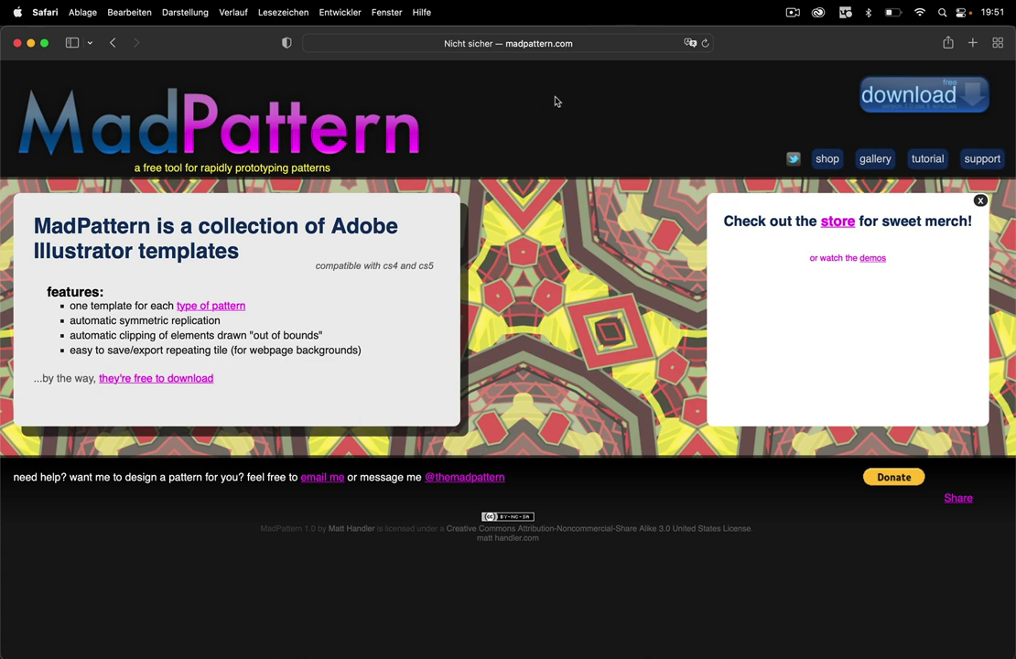